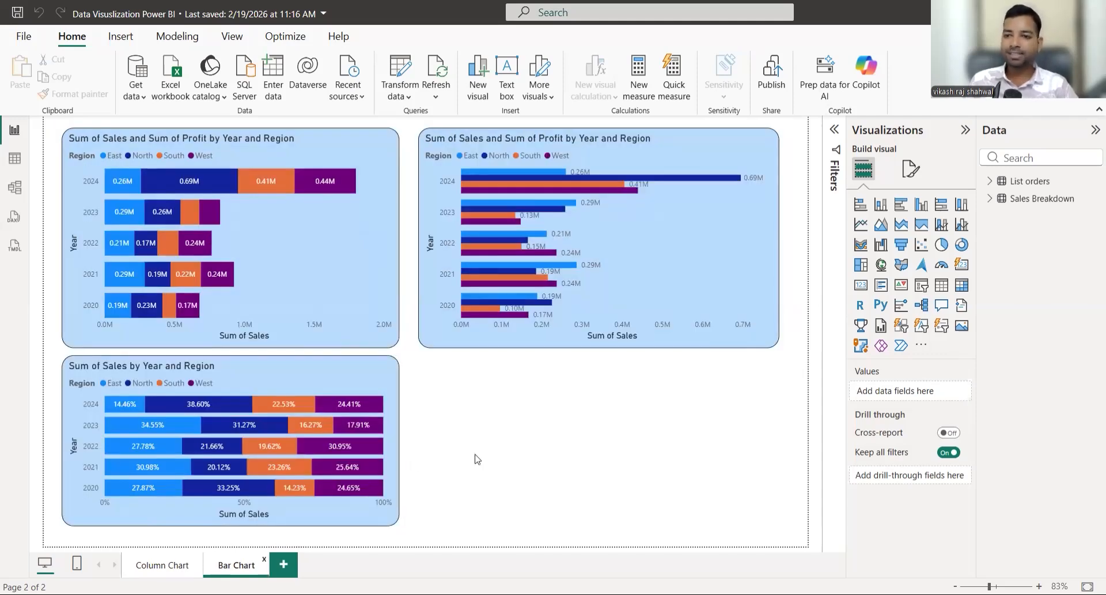
Step: Add a new report page and name it Line Chart
left_click(294, 570)
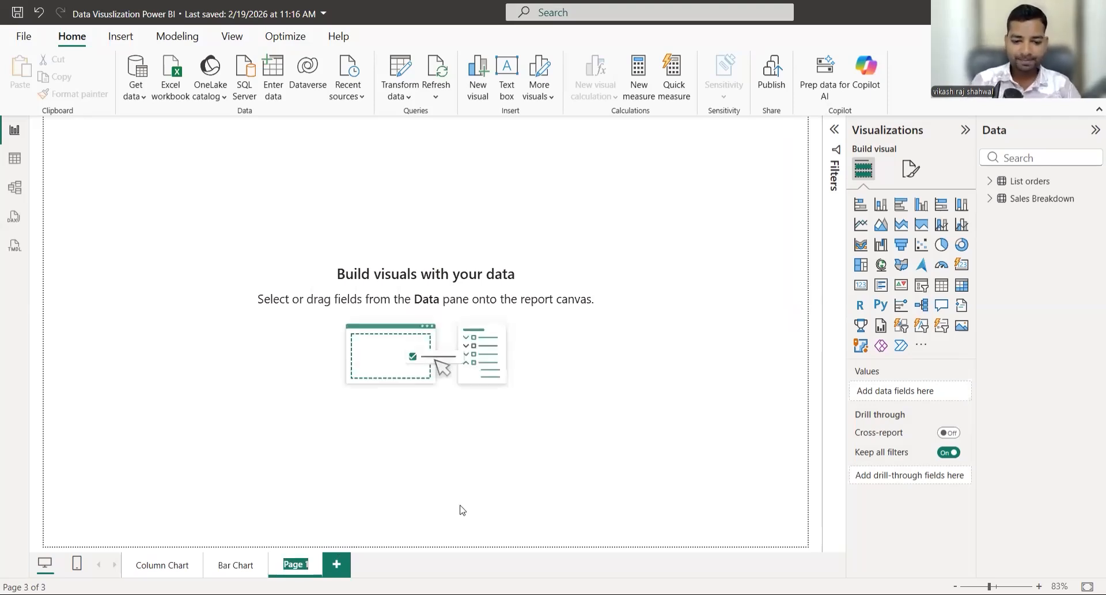
type("Line")
type(" Chart")
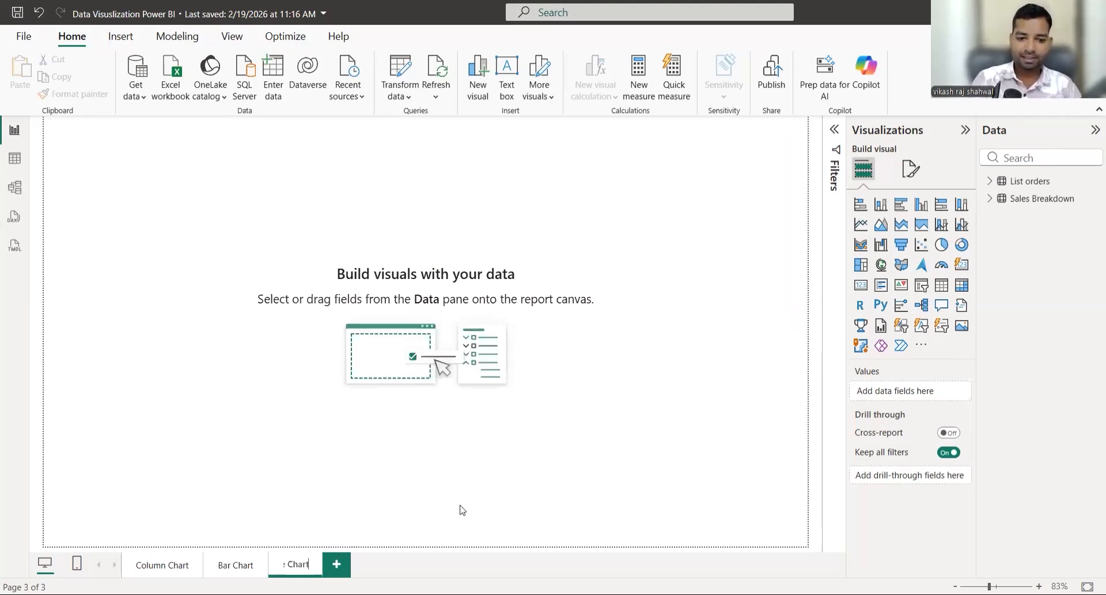
key("Return")
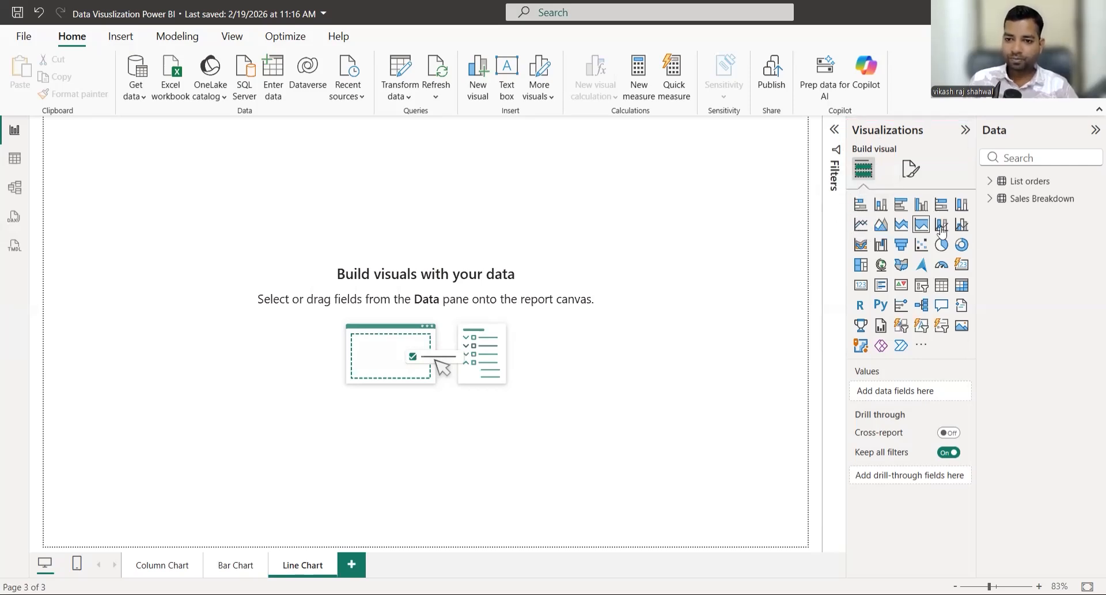
Step: Insert a line chart and assign Sales from the Sales Breakdown table to its Y-axis
left_click(861, 225)
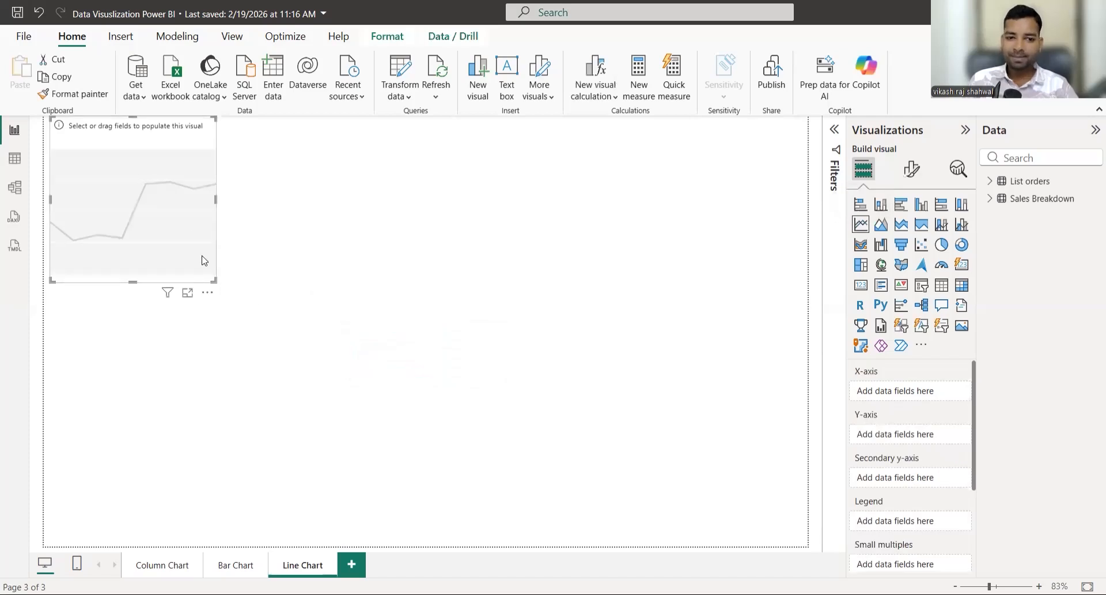
left_click(991, 182)
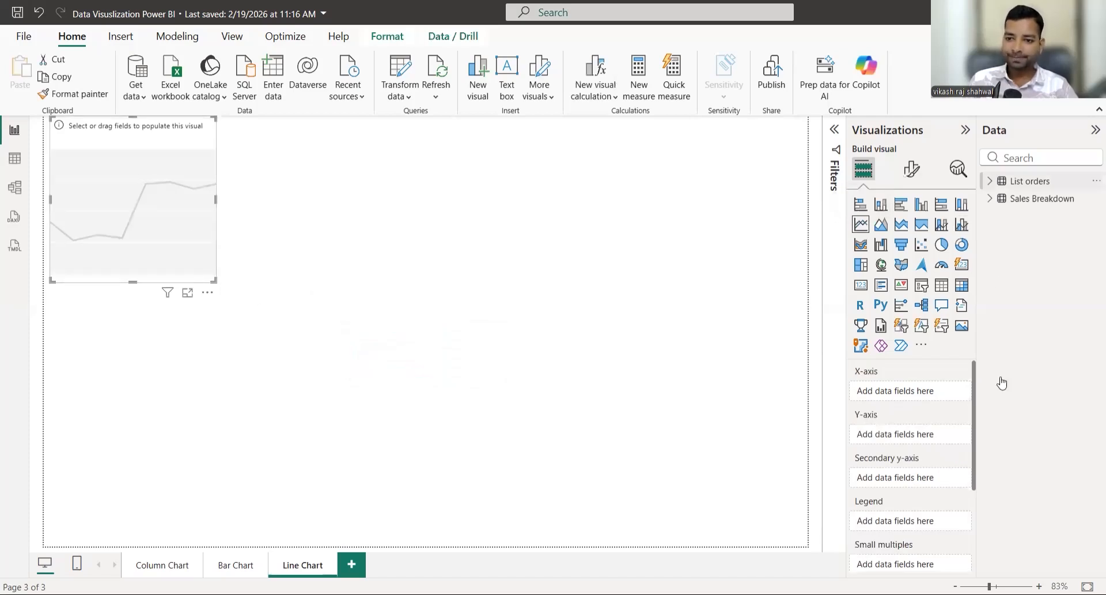
left_click(1042, 405)
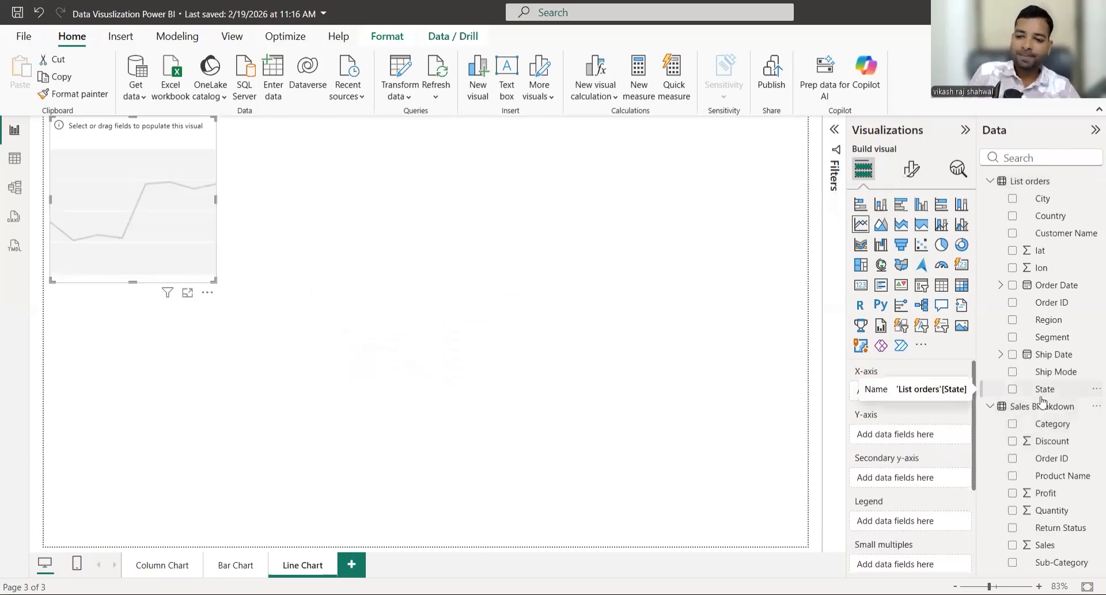
left_click_drag(1050, 549, 982, 501)
left_click_drag(922, 440, 922, 440)
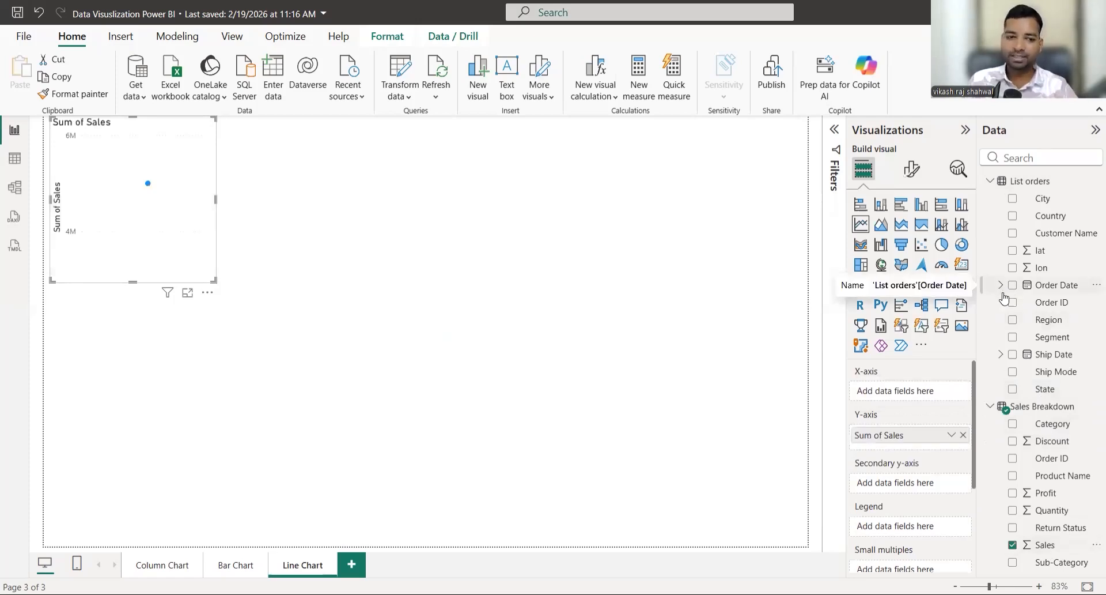
Step: Assign Year from the Order Date hierarchy to the line chart's X-axis and enlarge the chart
left_click(1001, 285)
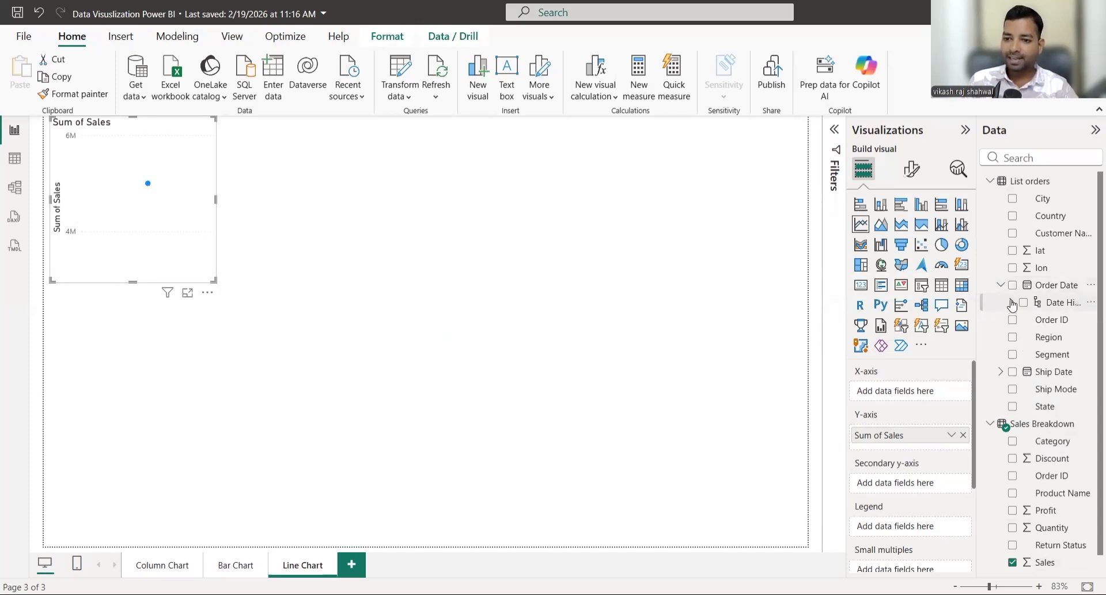
left_click(1013, 304)
left_click_drag(997, 347, 940, 390)
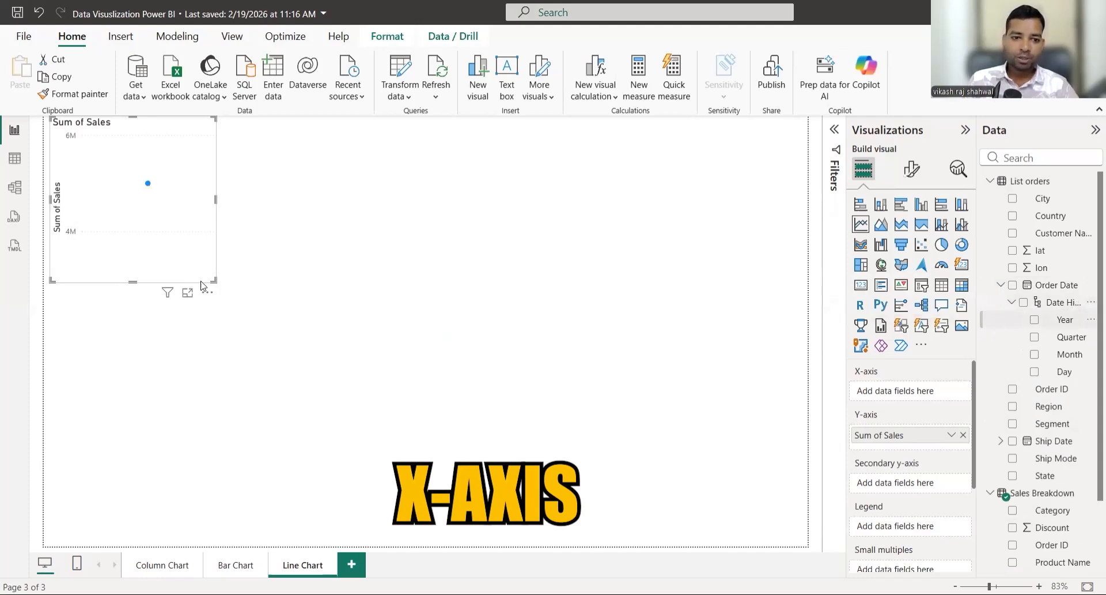
left_click_drag(214, 281, 369, 351)
left_click_drag(484, 382, 484, 382)
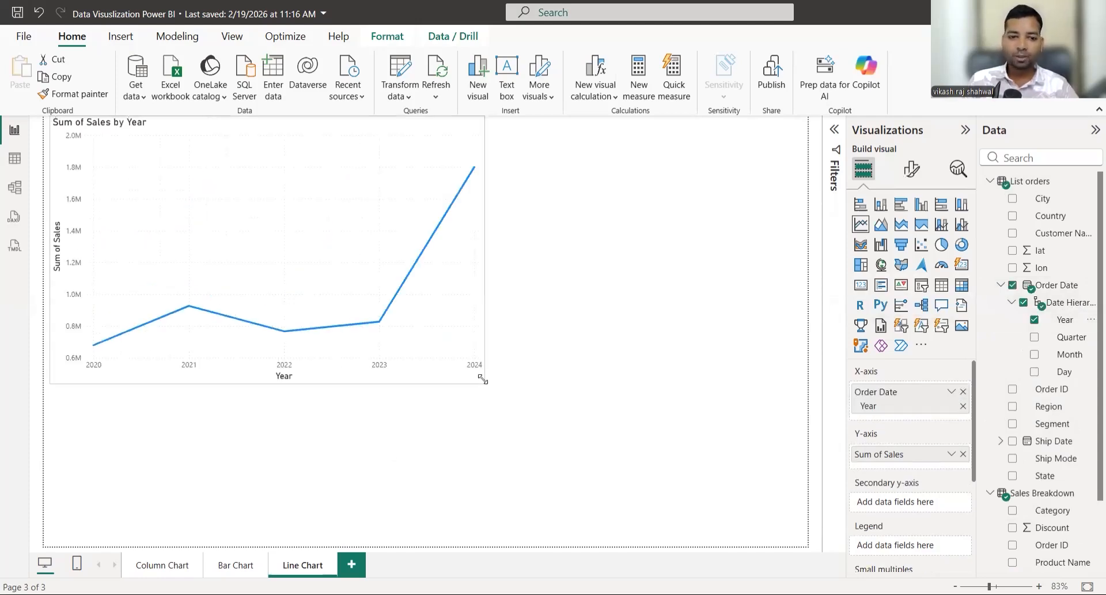
Step: Examine the sales values for each year along the line from 2020 to 2024
mouse_move(332, 294)
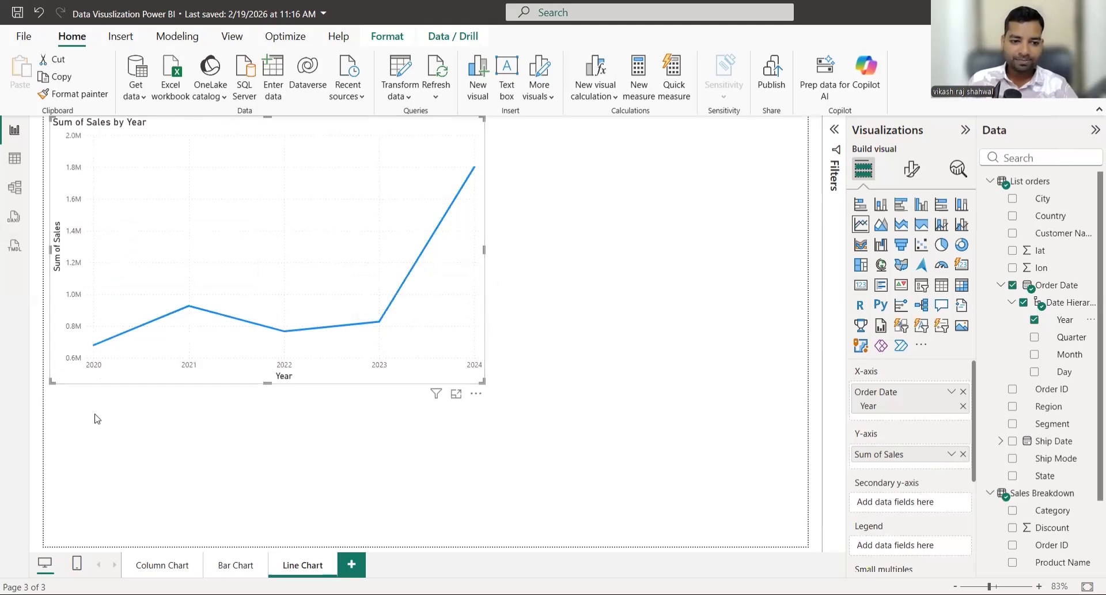
mouse_move(96, 353)
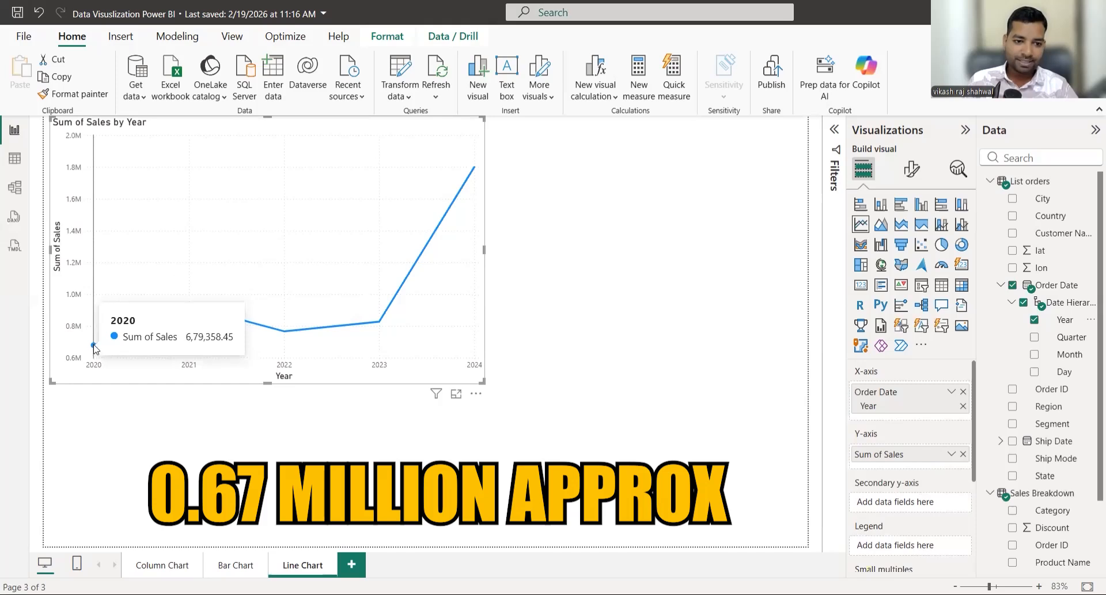
mouse_move(188, 309)
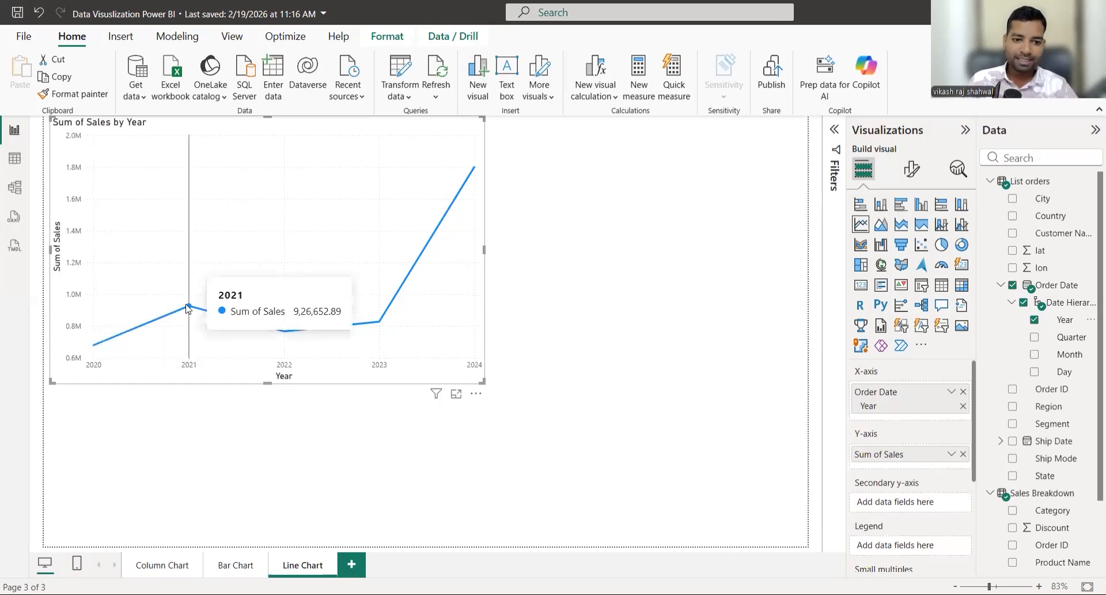
mouse_move(286, 334)
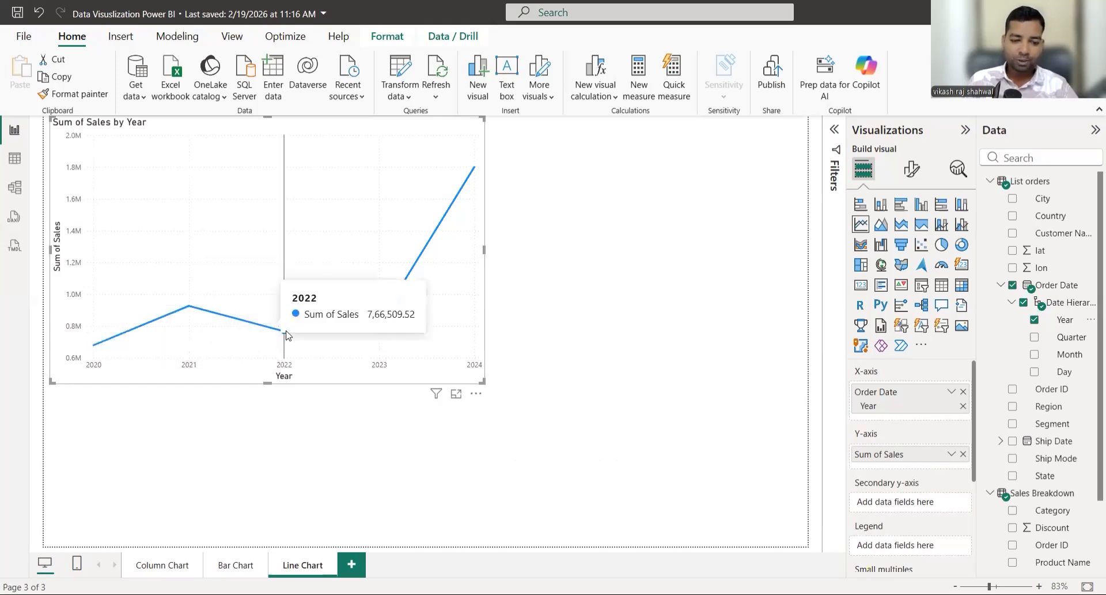
mouse_move(382, 338)
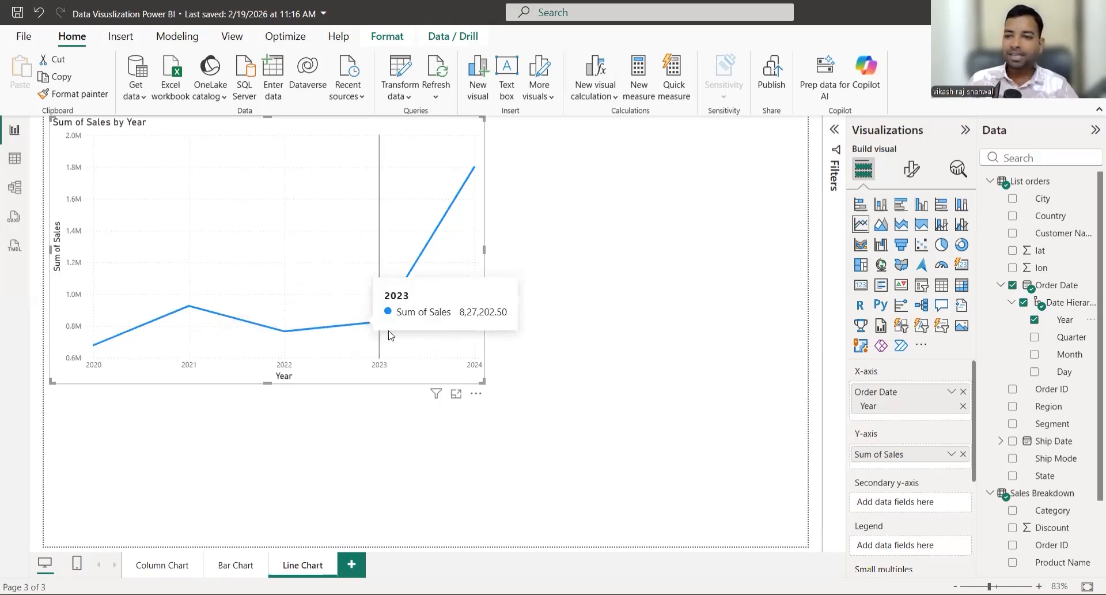
mouse_move(471, 173)
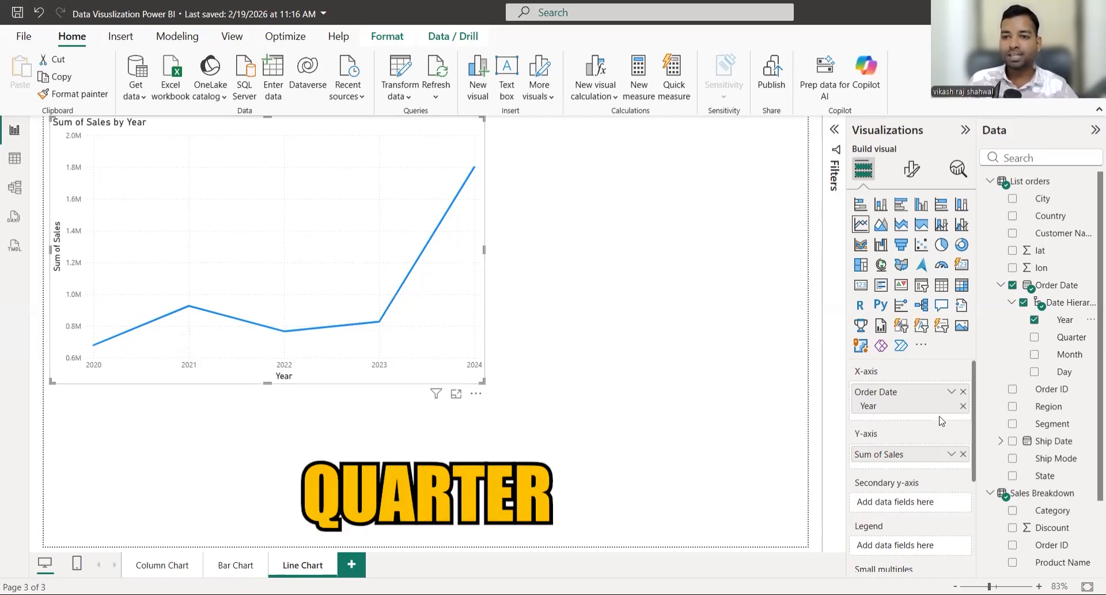
Step: Replace Year with the Order Date Quarter on the line chart's X-axis and resize the chart
left_click(963, 392)
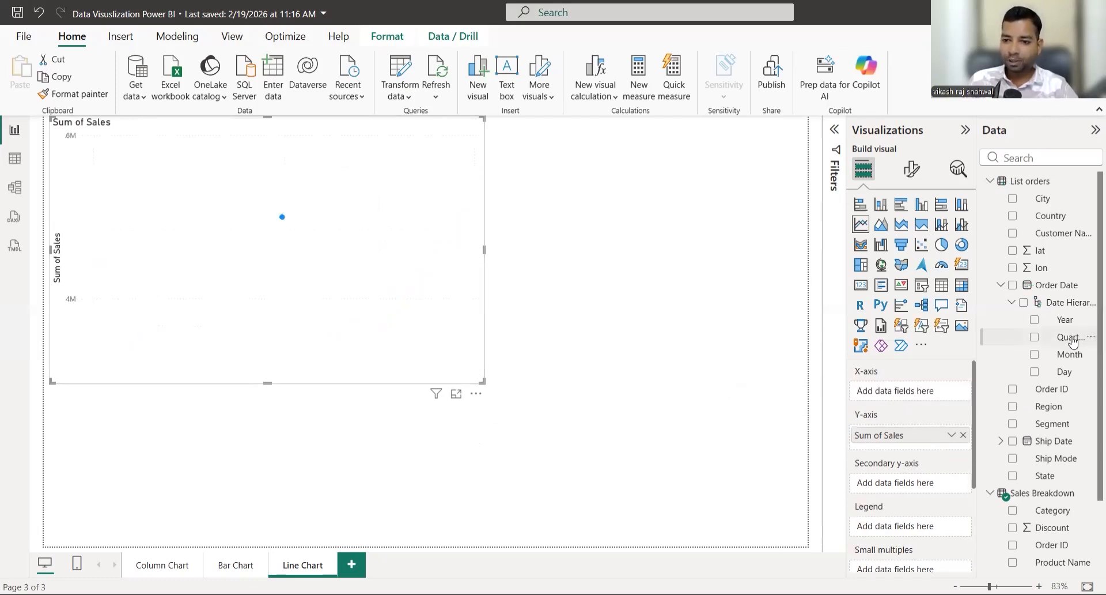
left_click_drag(1071, 339, 941, 395)
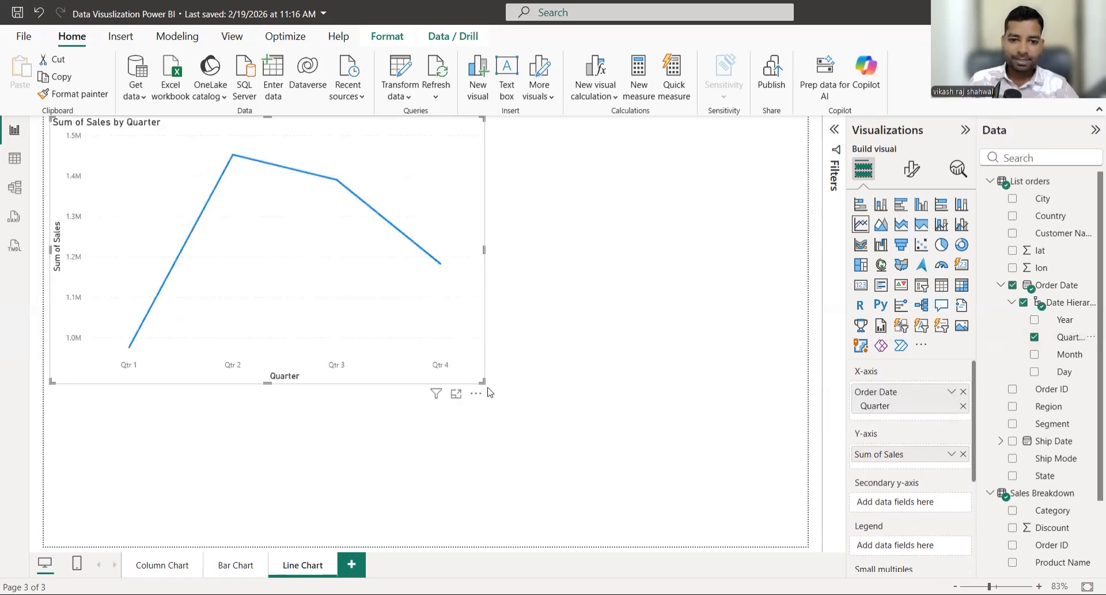
left_click_drag(483, 381, 578, 454)
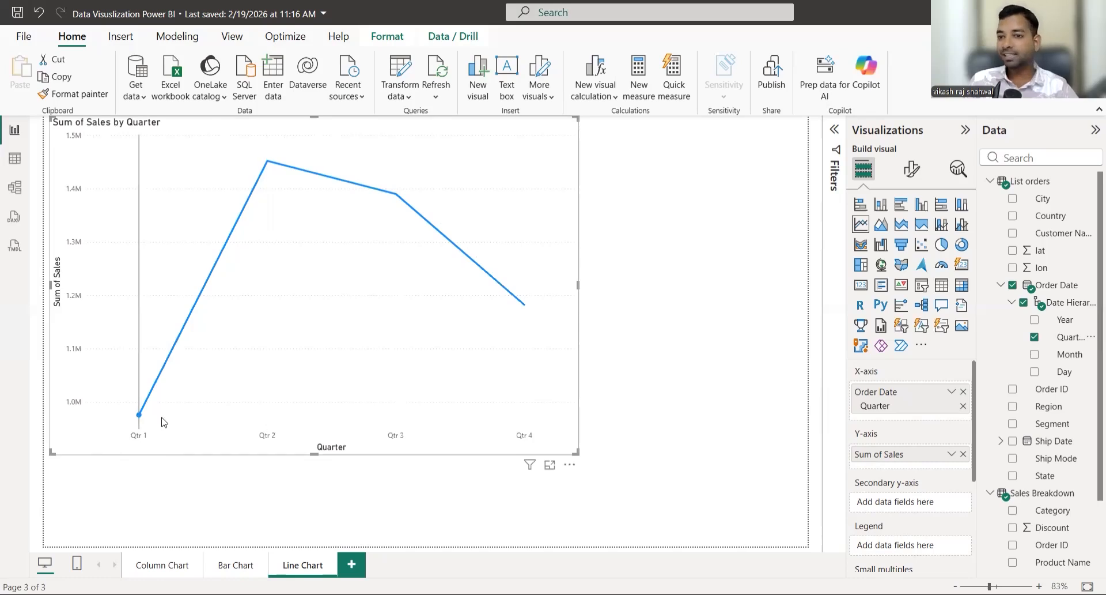
mouse_move(313, 374)
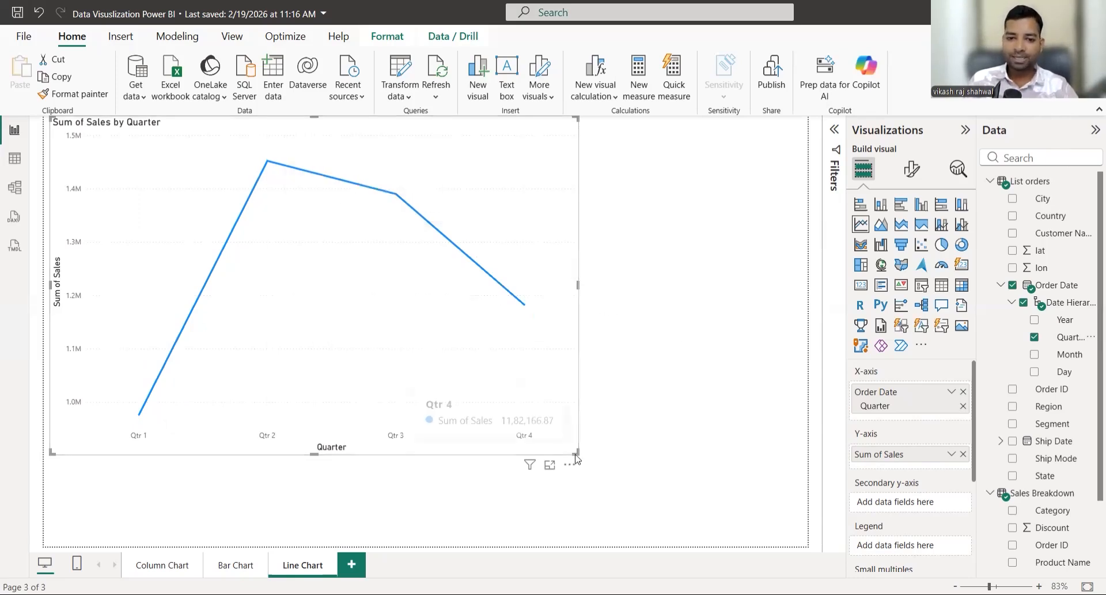
left_click_drag(576, 458, 532, 417)
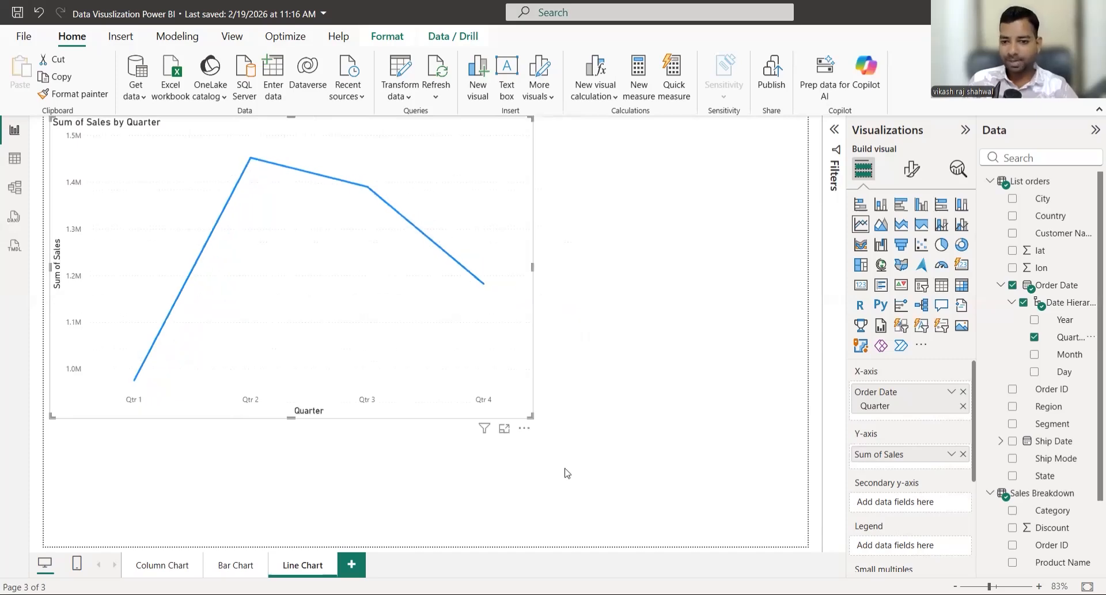
Step: Replace Quarter with the Order Date Month on the X-axis, then move the chart inward on the page and enlarge it
left_click(963, 393)
left_click_drag(1075, 354, 948, 389)
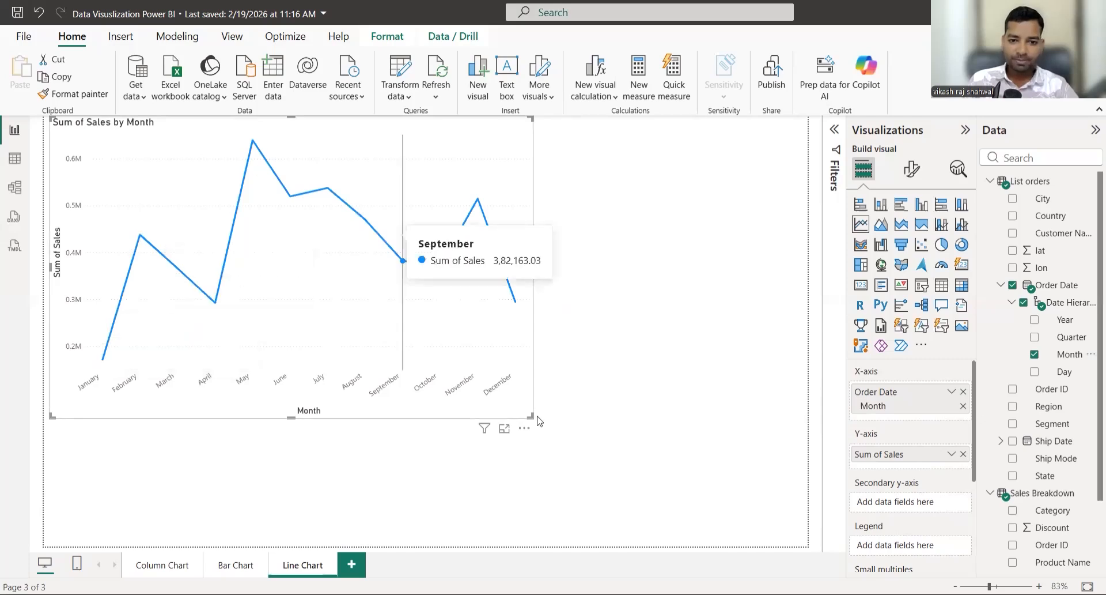
left_click_drag(540, 420, 577, 443)
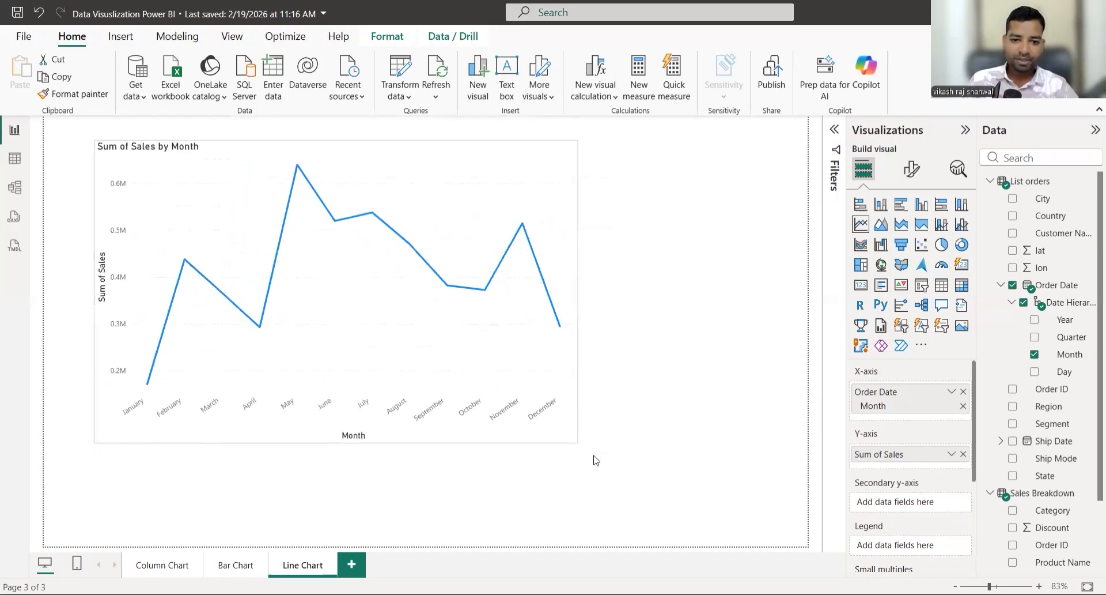
left_click_drag(693, 474, 691, 469)
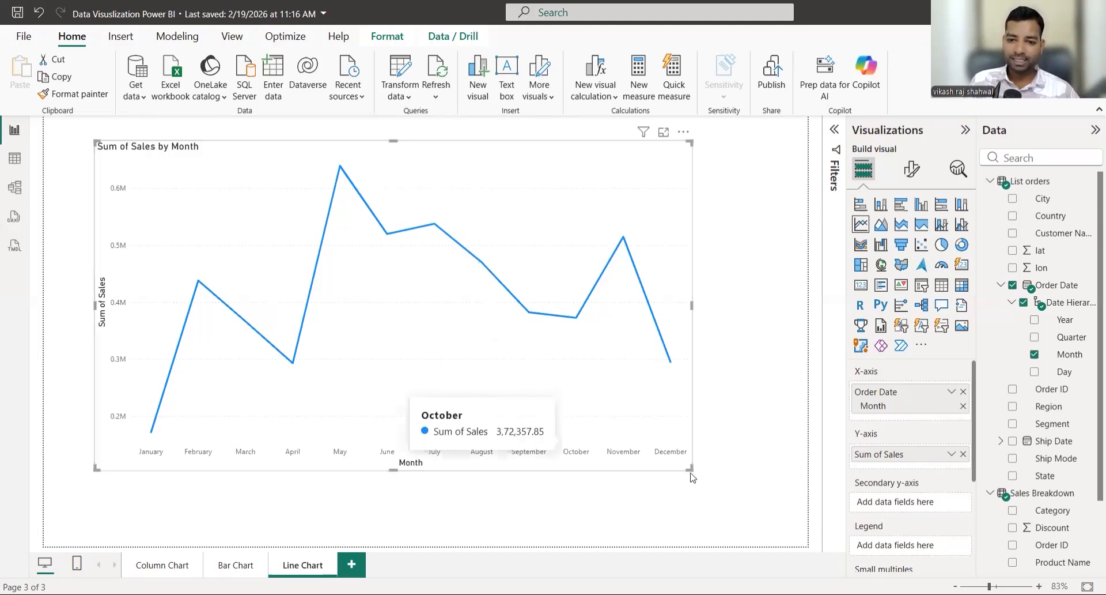
left_click_drag(569, 419, 207, 418)
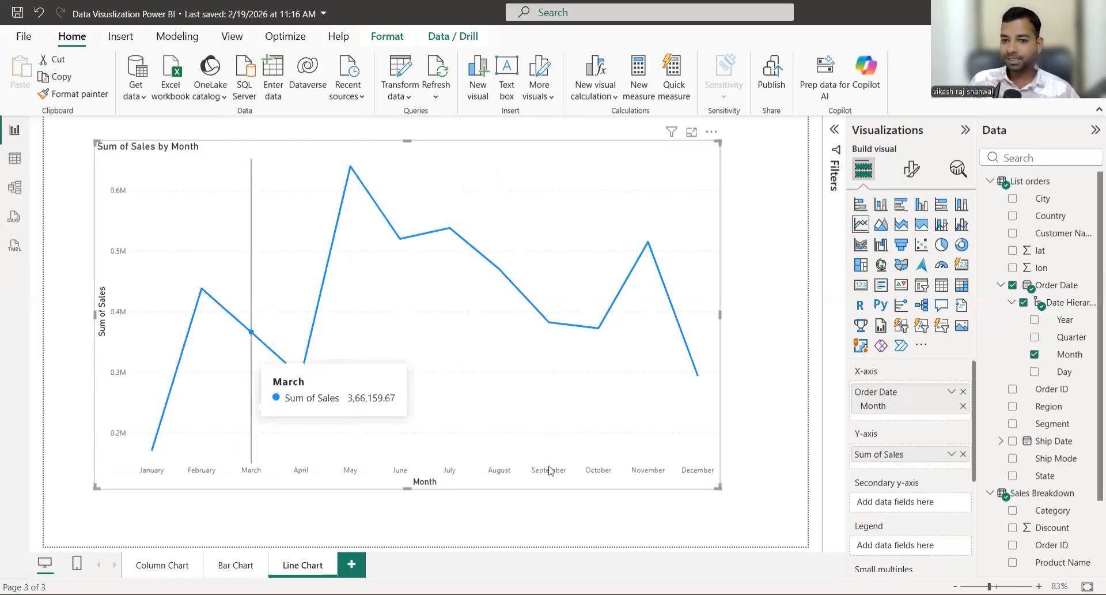
Step: Shrink the line chart and replace Month with the Order Date Year on its X-axis
left_click(720, 491)
left_click_drag(720, 490, 537, 428)
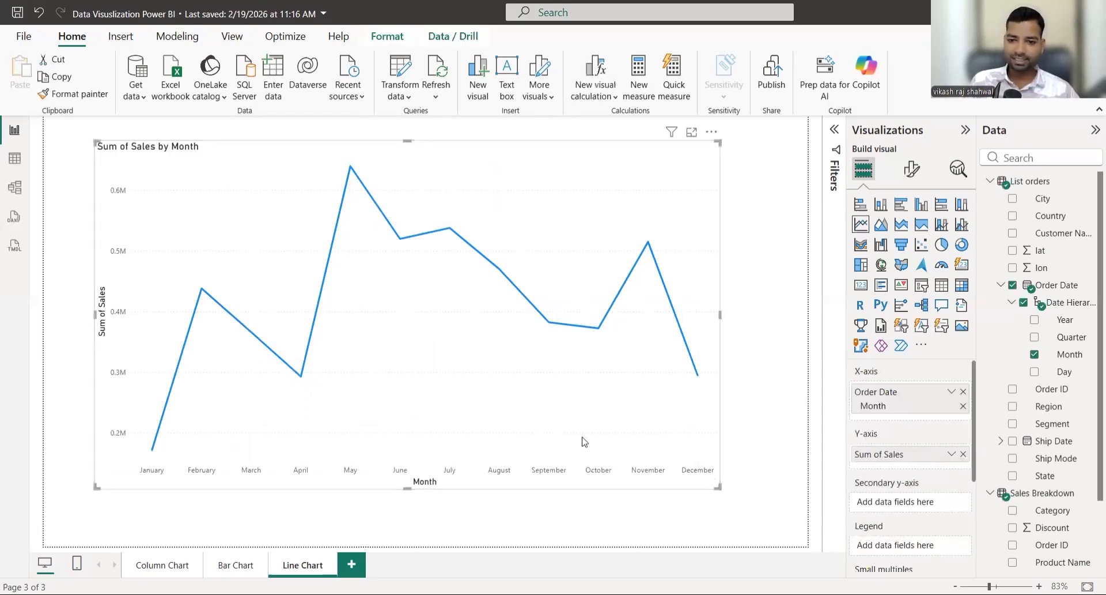
left_click(963, 391)
left_click_drag(1065, 324, 893, 405)
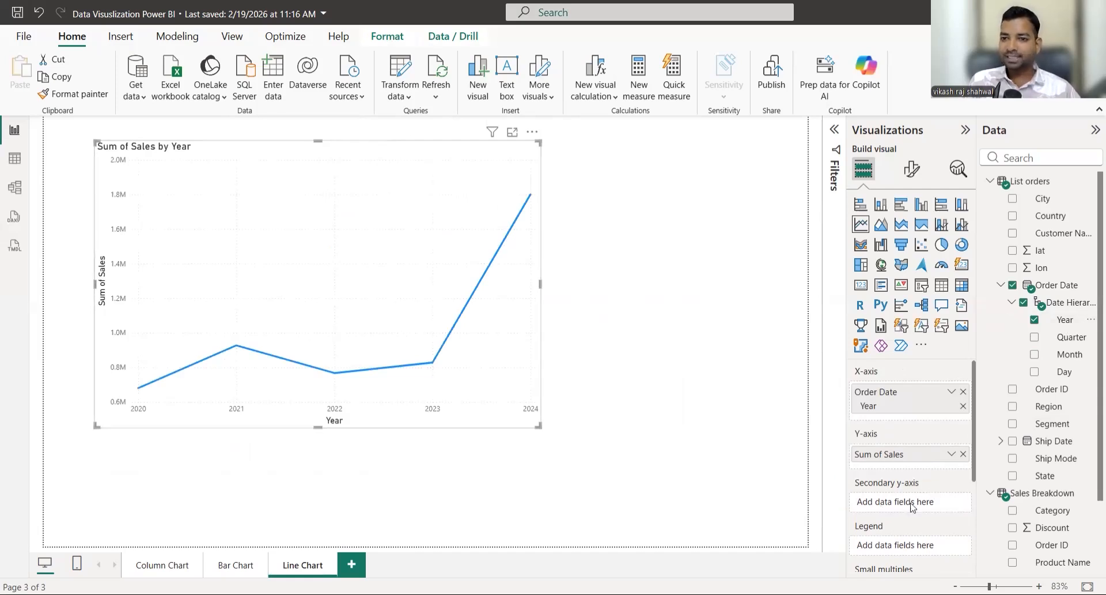
Step: Add Profit to the line chart's secondary Y-axis and make the chart smaller
scroll(895, 461, "down", 2)
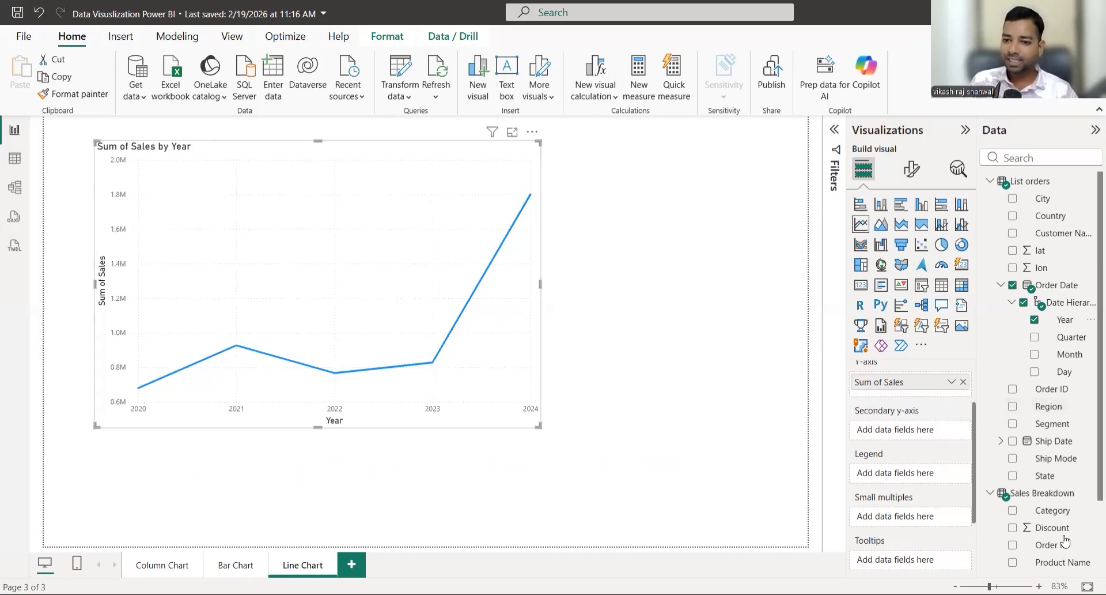
scroll(1062, 525, "down", 3)
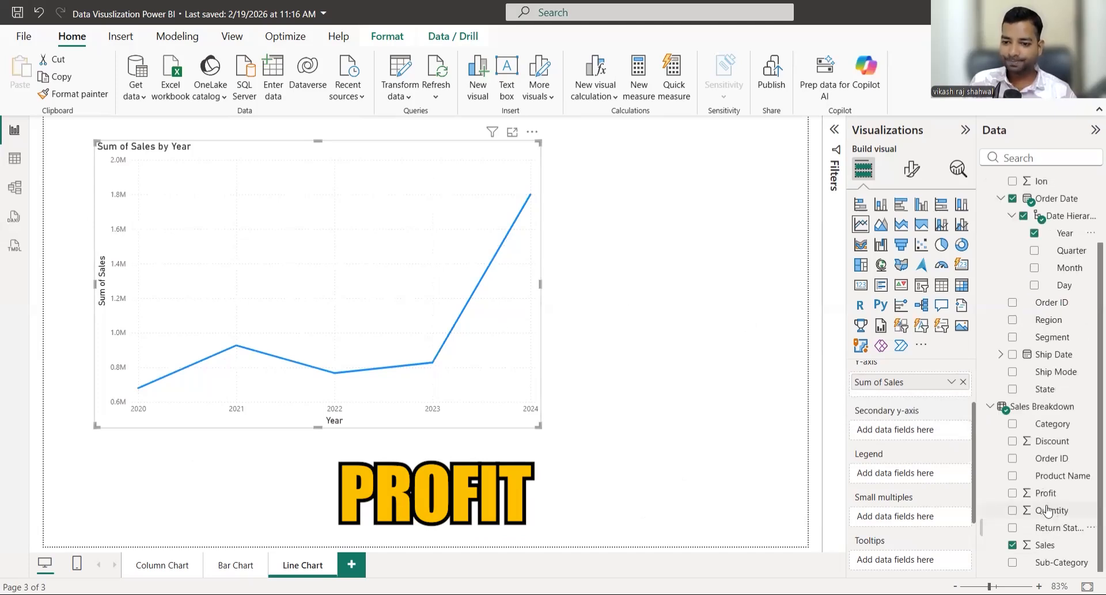
left_click_drag(1044, 493, 907, 430)
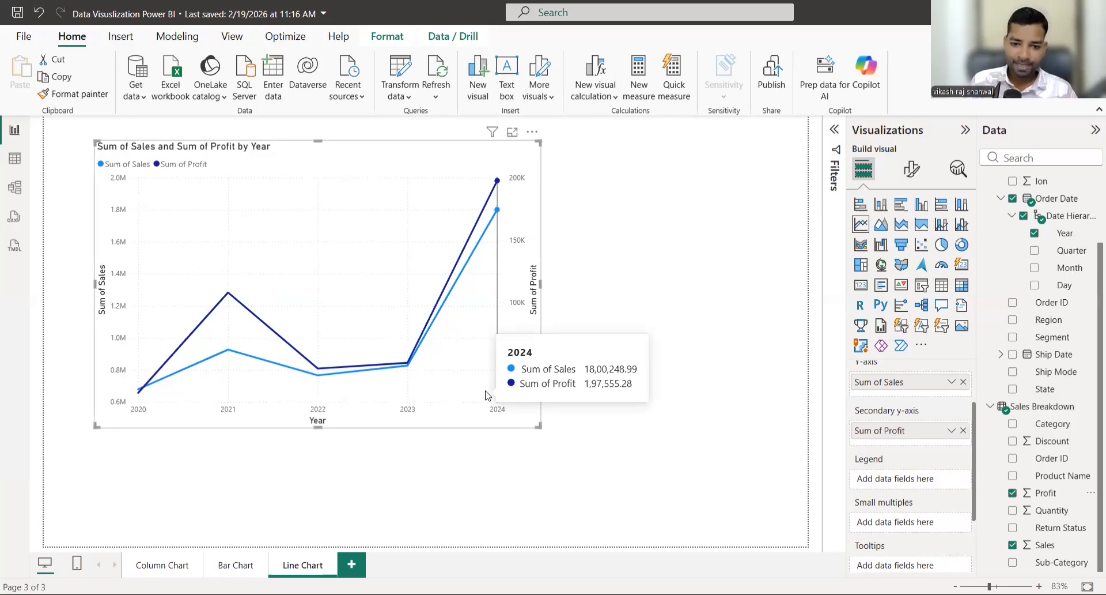
left_click_drag(538, 426, 408, 381)
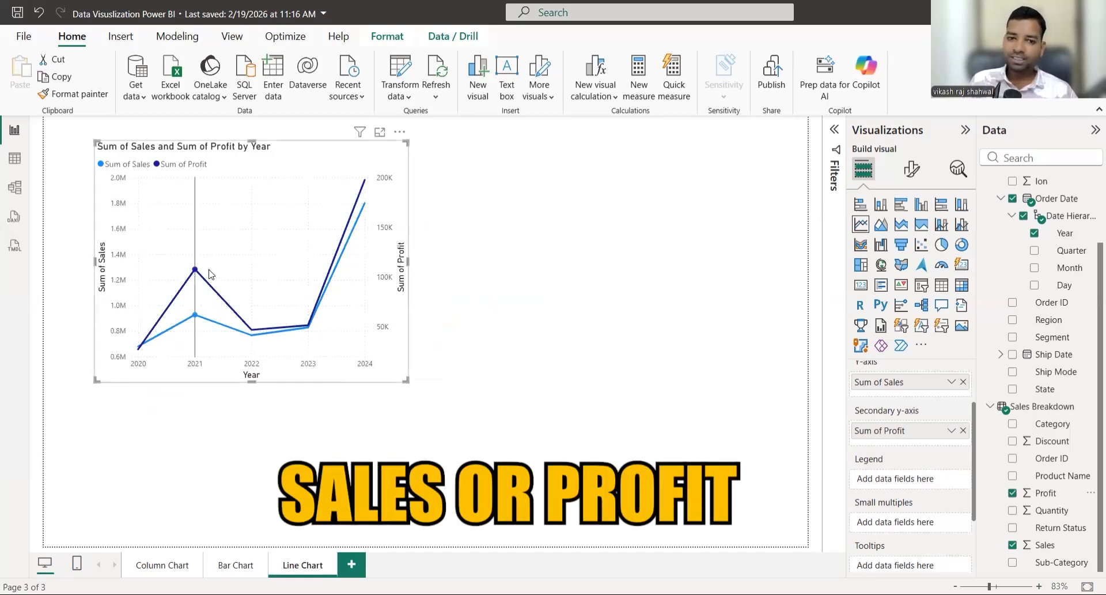
Step: Remove Profit from the secondary Y-axis, set Region as the line chart's legend, and resize the chart to a medium size
left_click(963, 430)
left_click_drag(1063, 321, 929, 487)
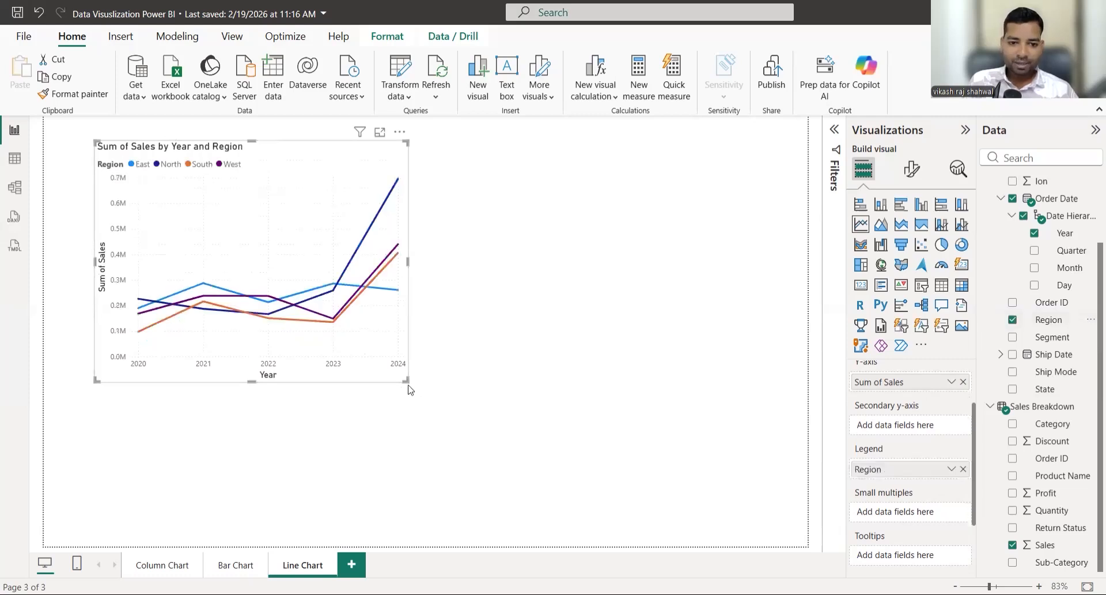
left_click_drag(409, 388, 688, 481)
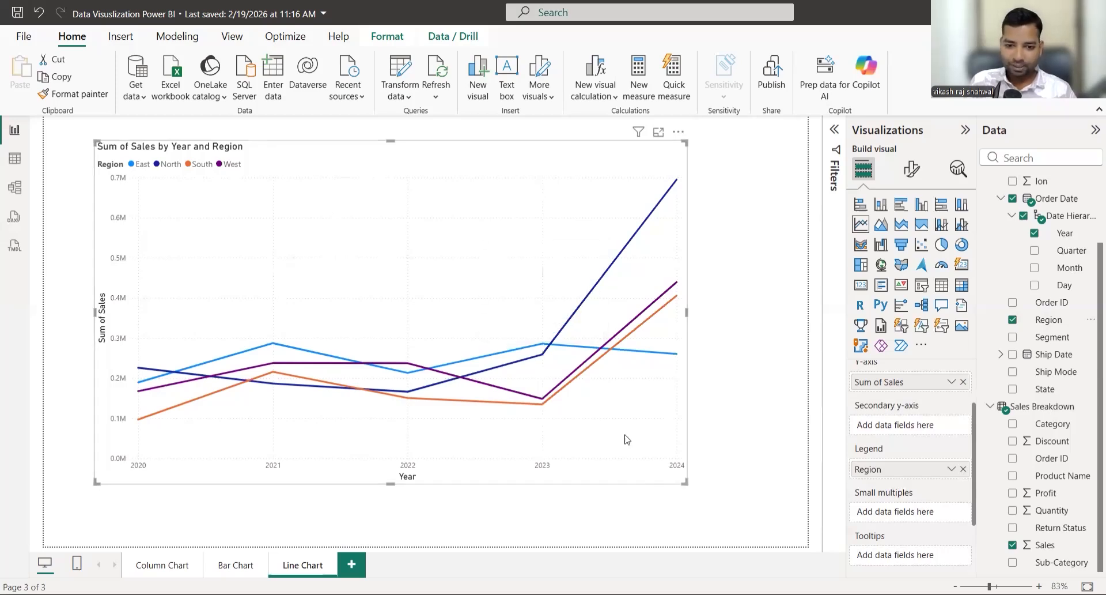
left_click_drag(685, 483, 532, 436)
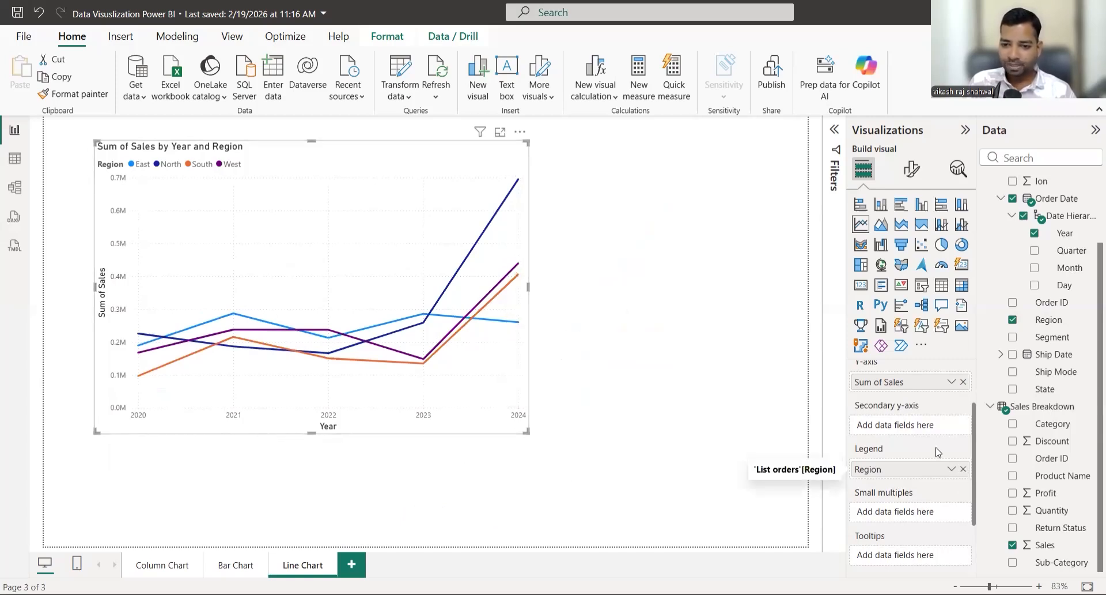
Step: Replace the chart's Region legend with small multiples by the Order Date Month, and enlarge the chart to review the monthly panels
scroll(883, 445, "down", 2)
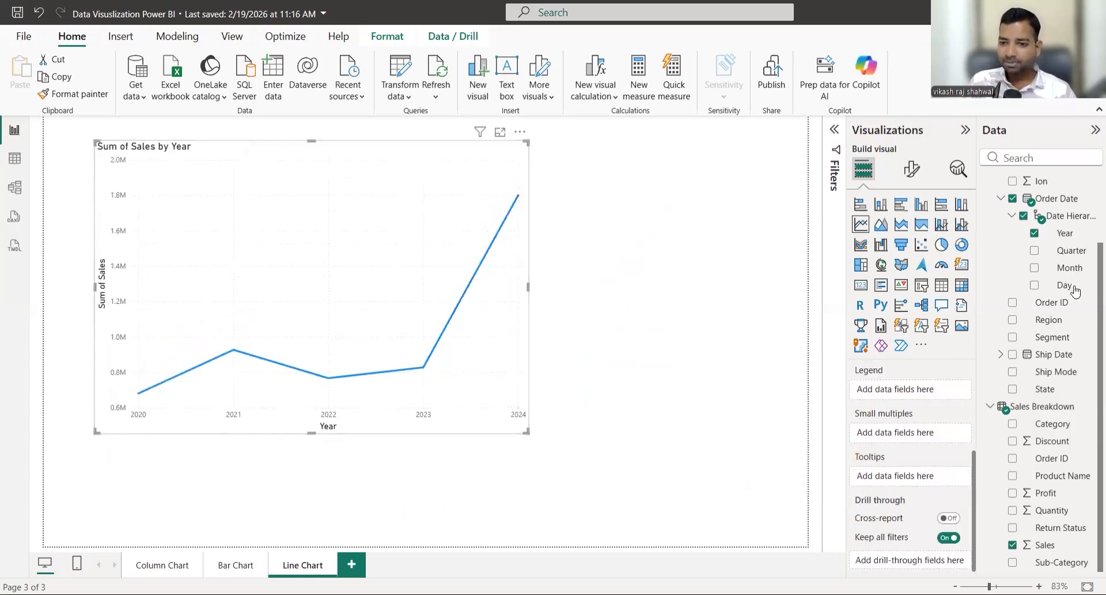
left_click_drag(1075, 268, 943, 436)
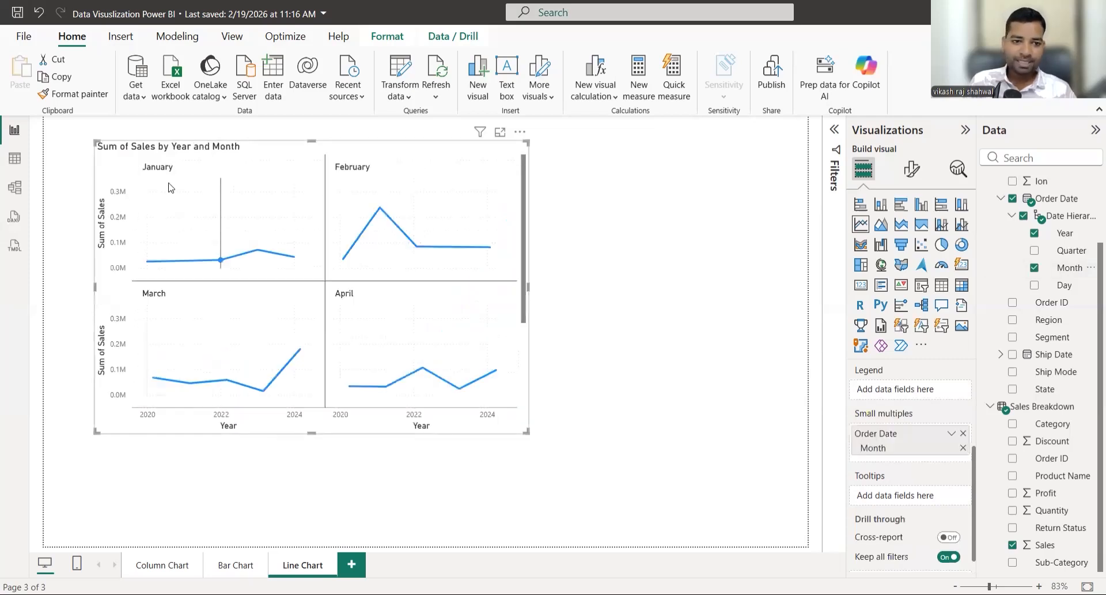
scroll(294, 303, "down", 1)
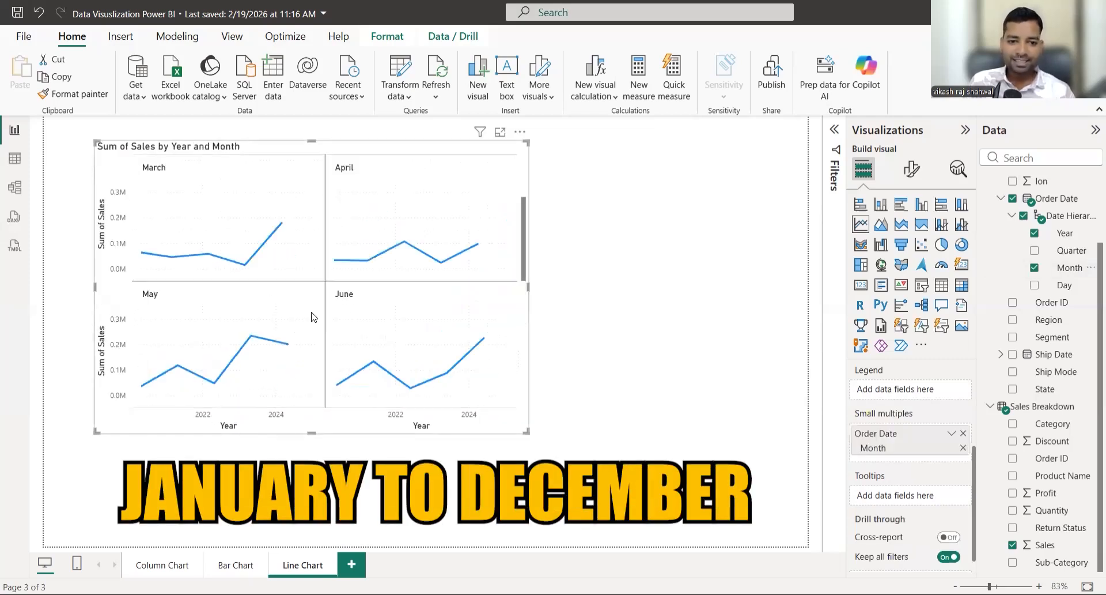
scroll(340, 326, "down", 3)
scroll(218, 223, "up", 4)
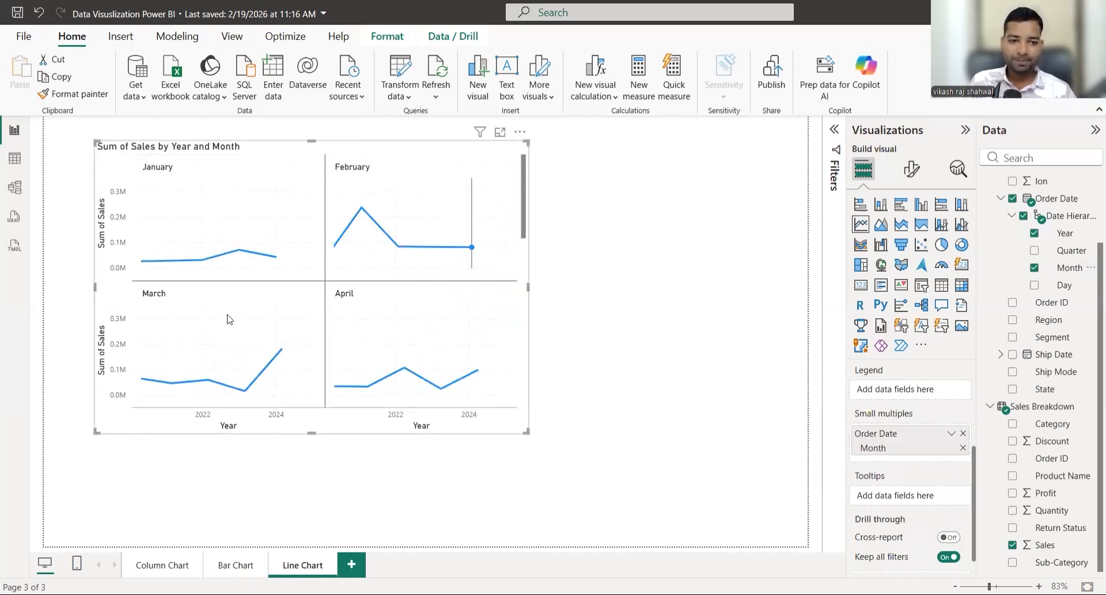
scroll(294, 301, "down", 1)
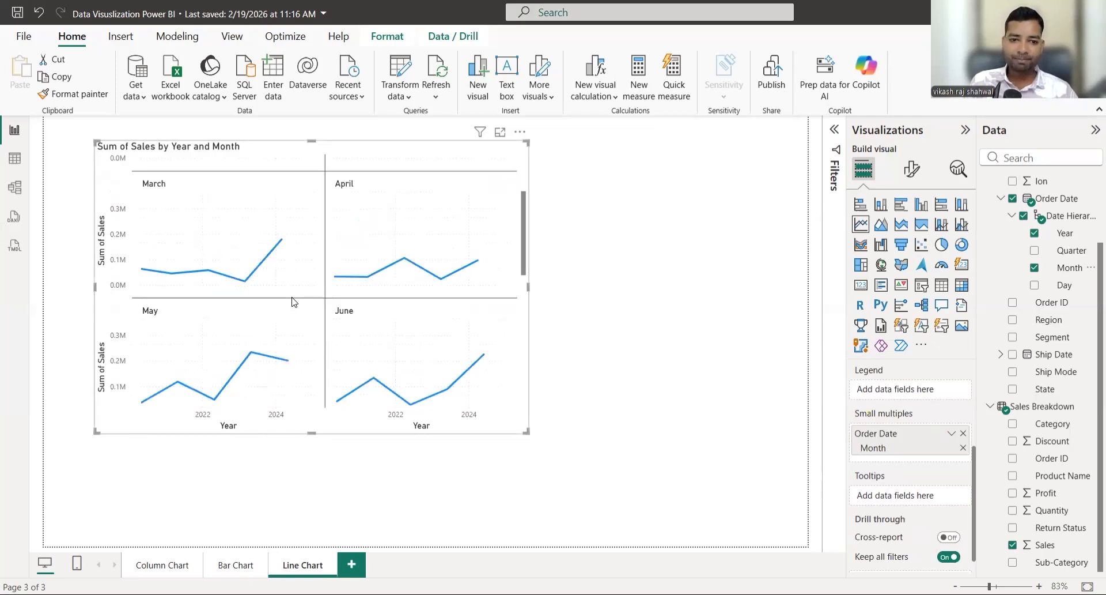
scroll(293, 301, "down", 3)
scroll(305, 329, "up", 4)
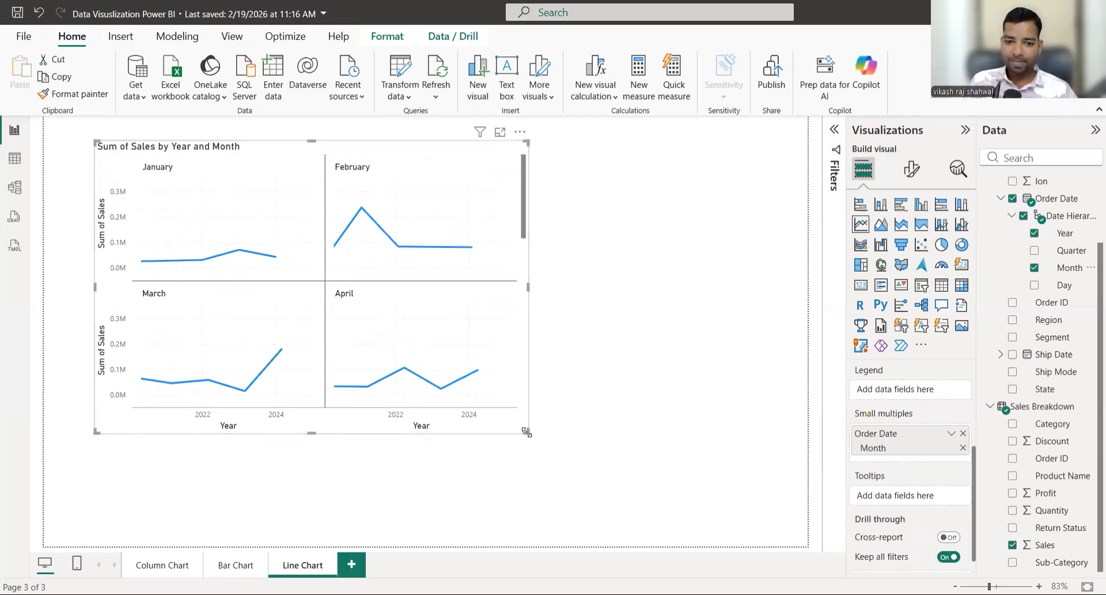
left_click_drag(527, 431, 733, 501)
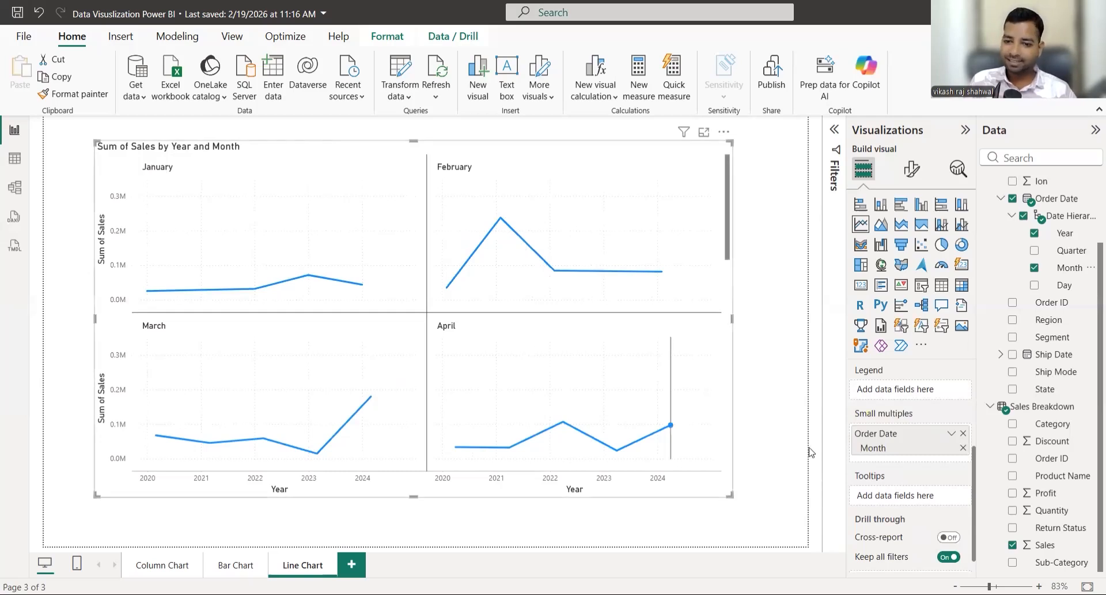
Step: Remove Month from the small multiples and add Profit to the line chart's tooltips
left_click(962, 435)
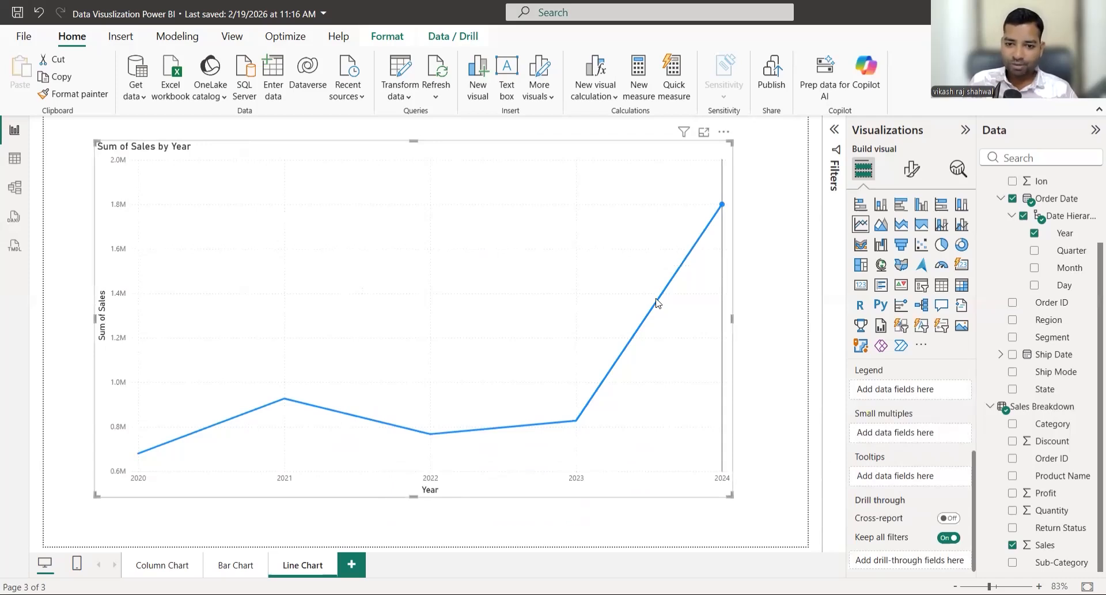
mouse_move(657, 303)
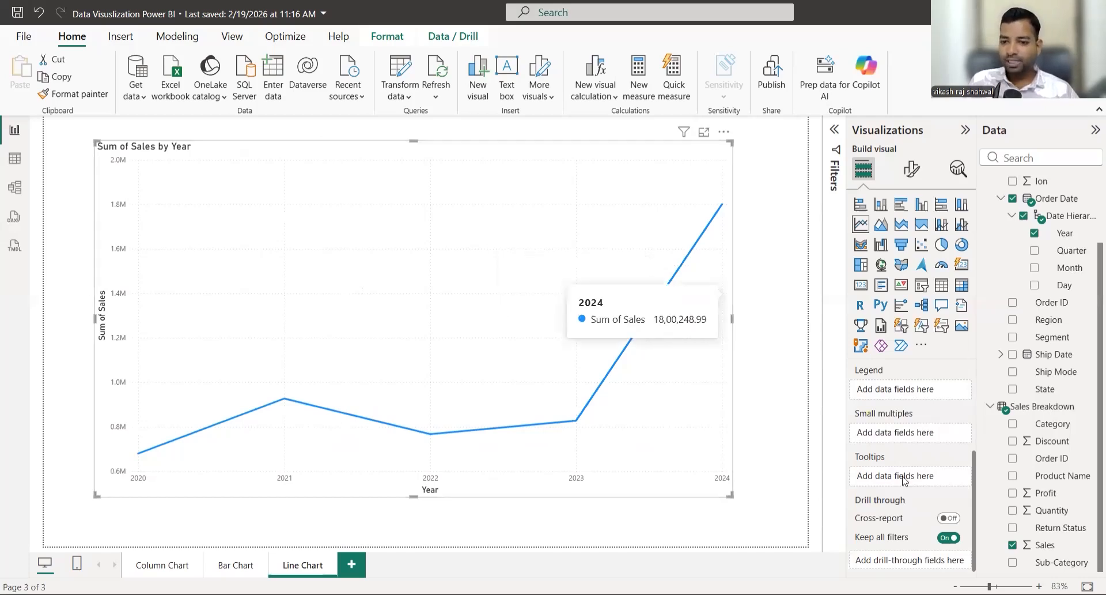
left_click_drag(1031, 493, 925, 483)
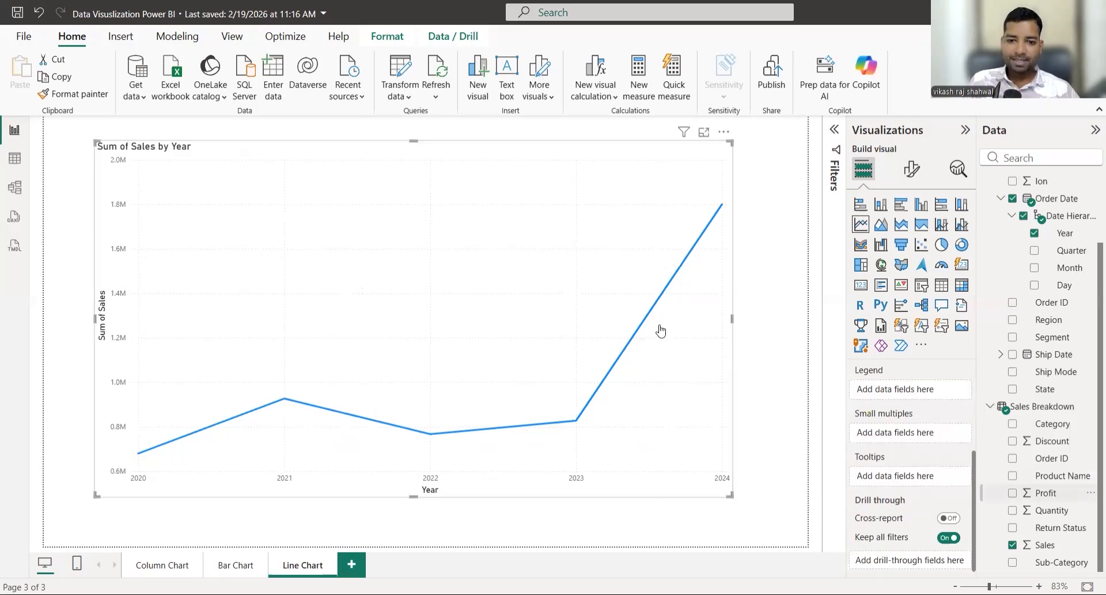
mouse_move(649, 321)
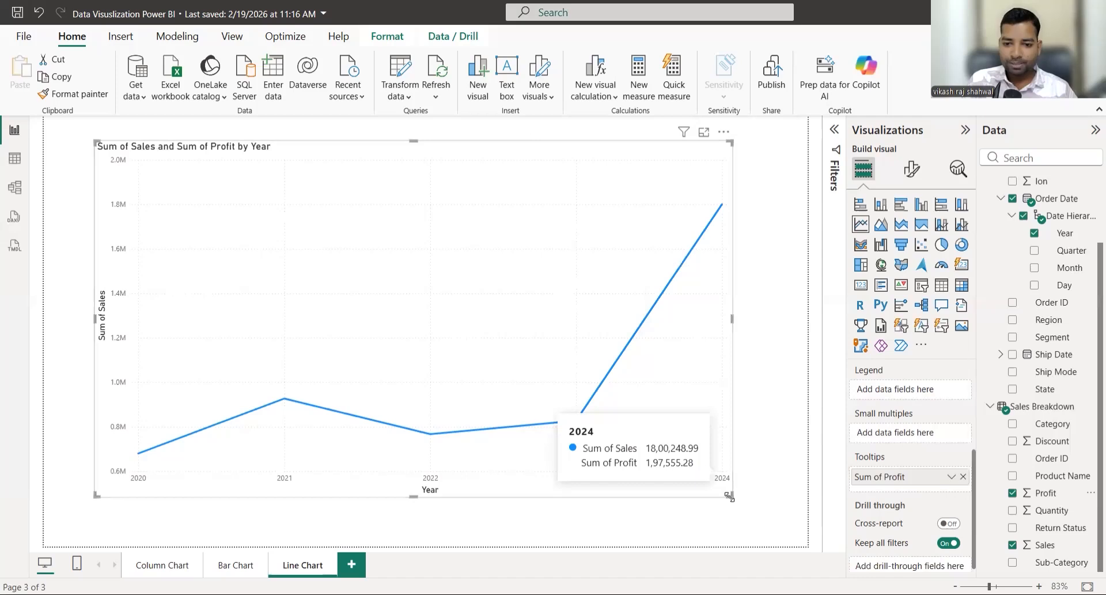
Step: Shrink the line chart to a small size in the upper-left part of the page
left_click_drag(730, 495, 622, 461)
left_click_drag(523, 426, 522, 440)
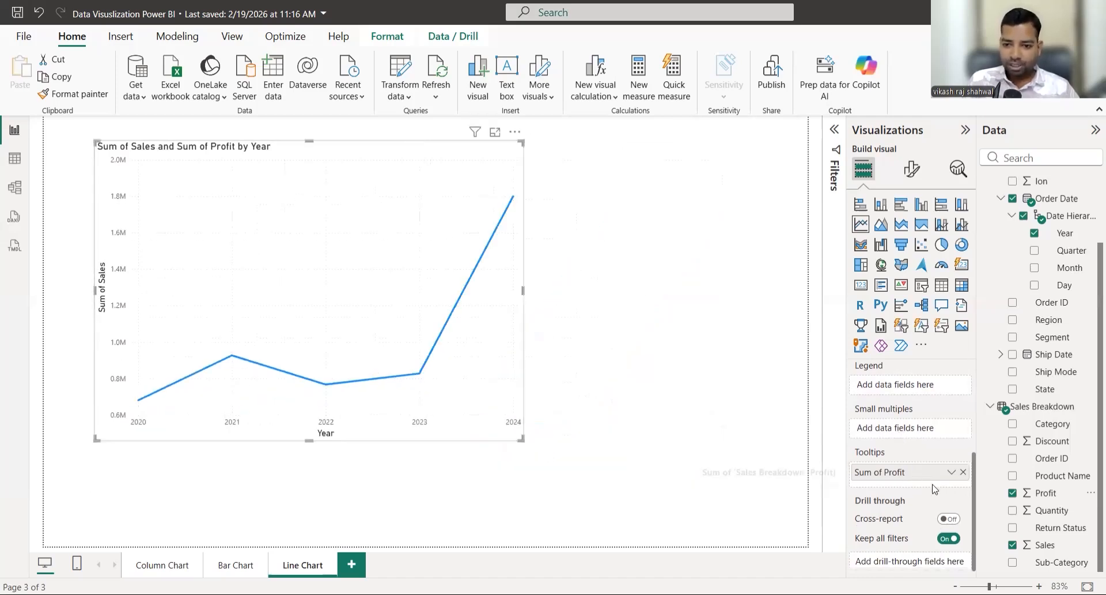
left_click(963, 473)
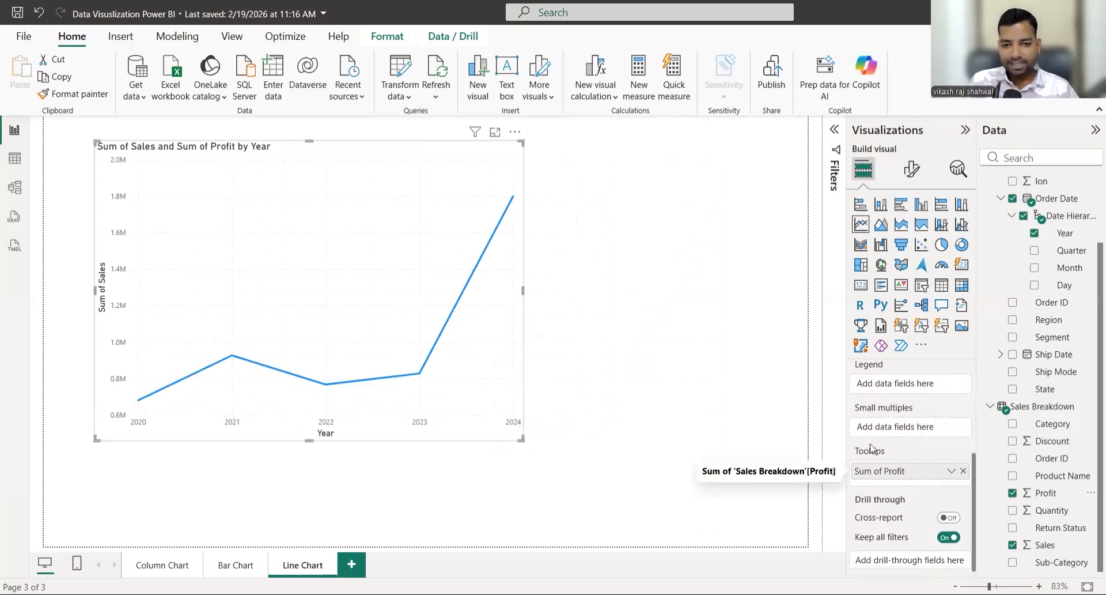
left_click_drag(525, 444, 439, 392)
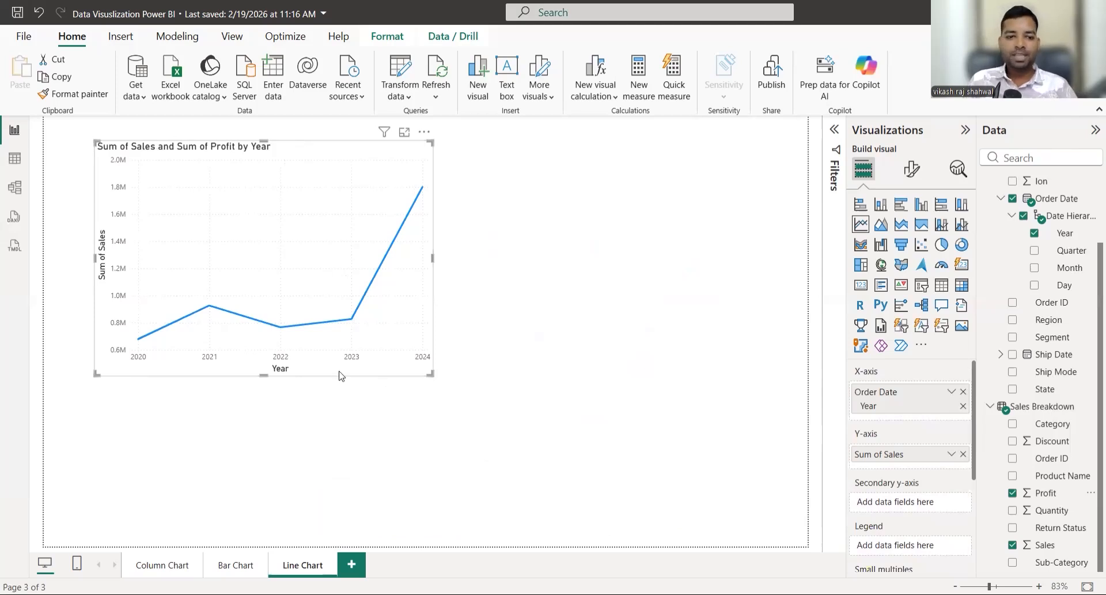
left_click(137, 345)
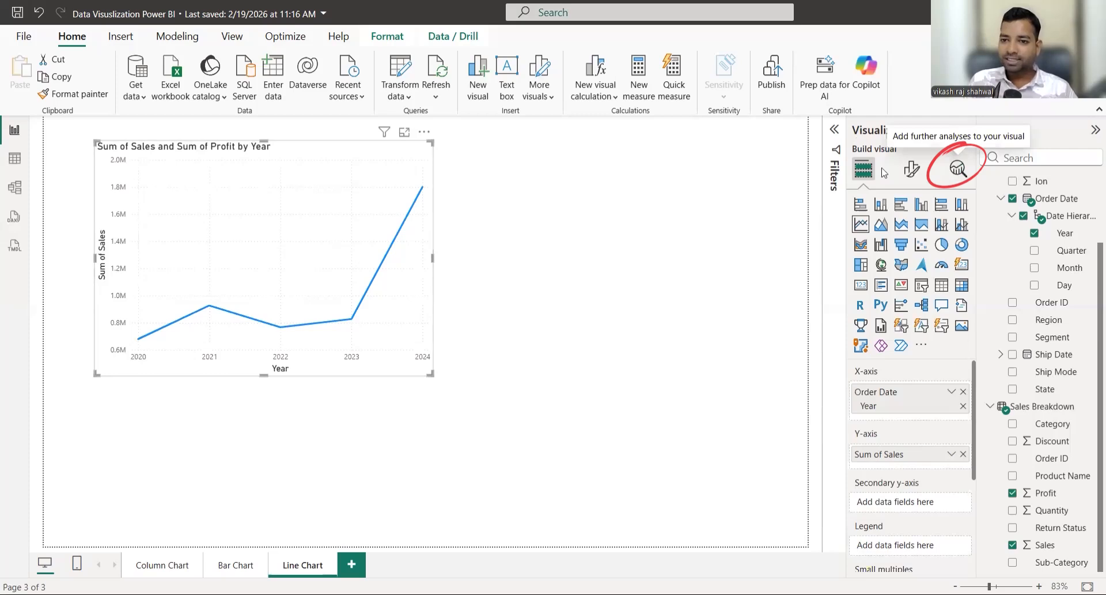
Step: Turn on the Forecast analysis for the line chart
left_click(957, 170)
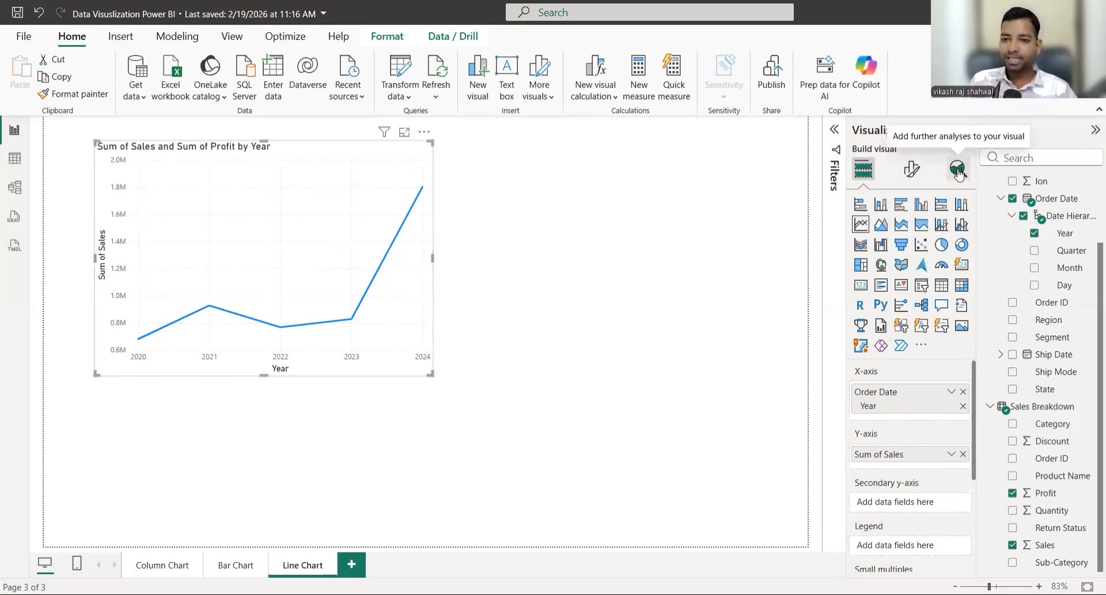
left_click(957, 170)
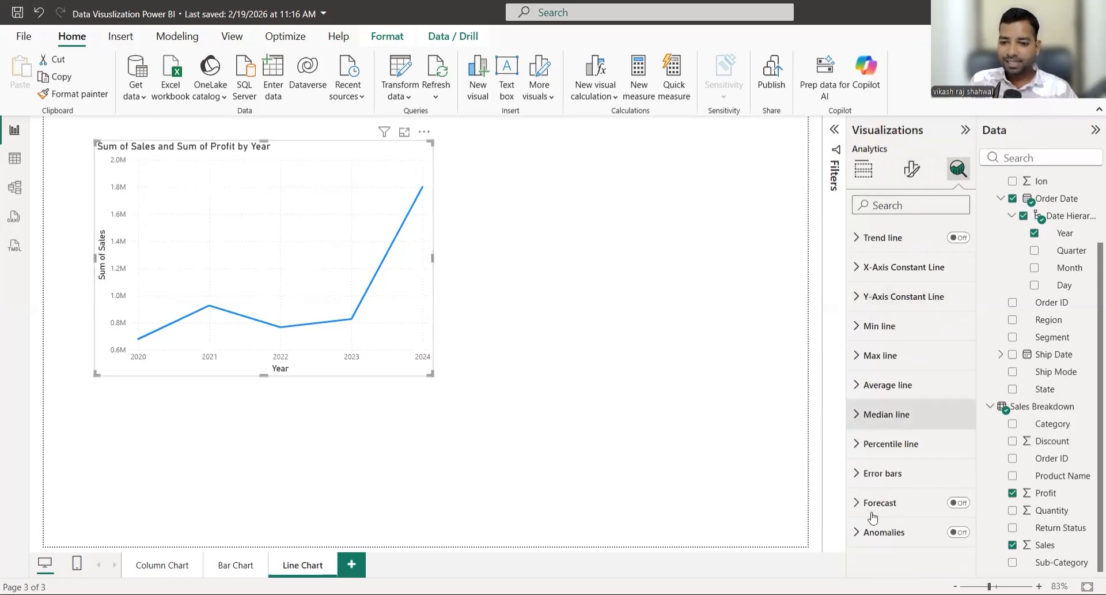
left_click(965, 508)
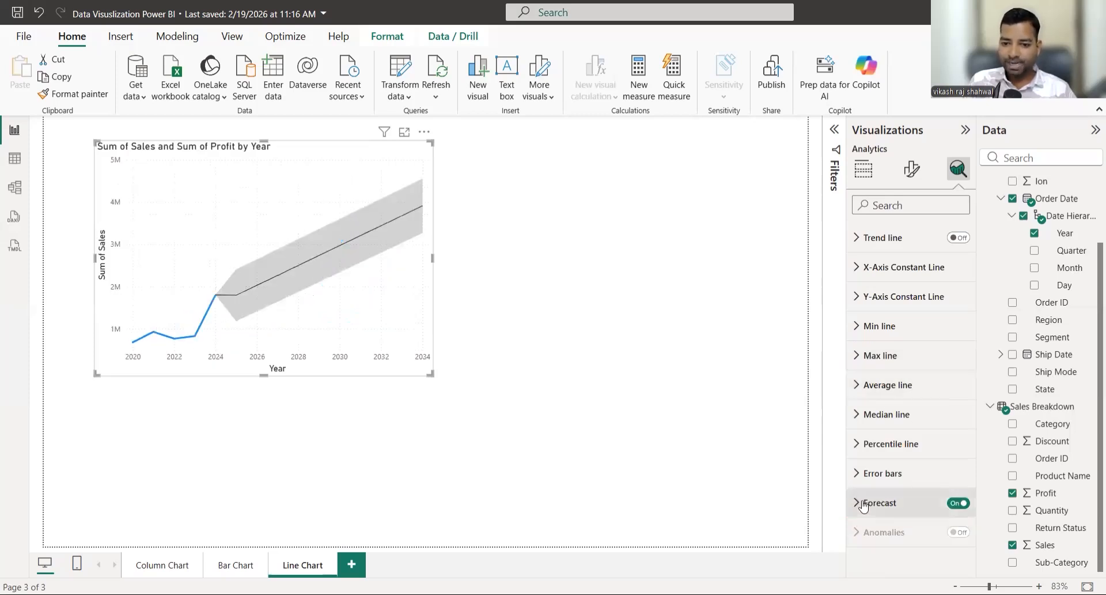
Step: Set the forecast length to 5 points and apply it
scroll(888, 395, "down", 2)
scroll(909, 435, "down", 4)
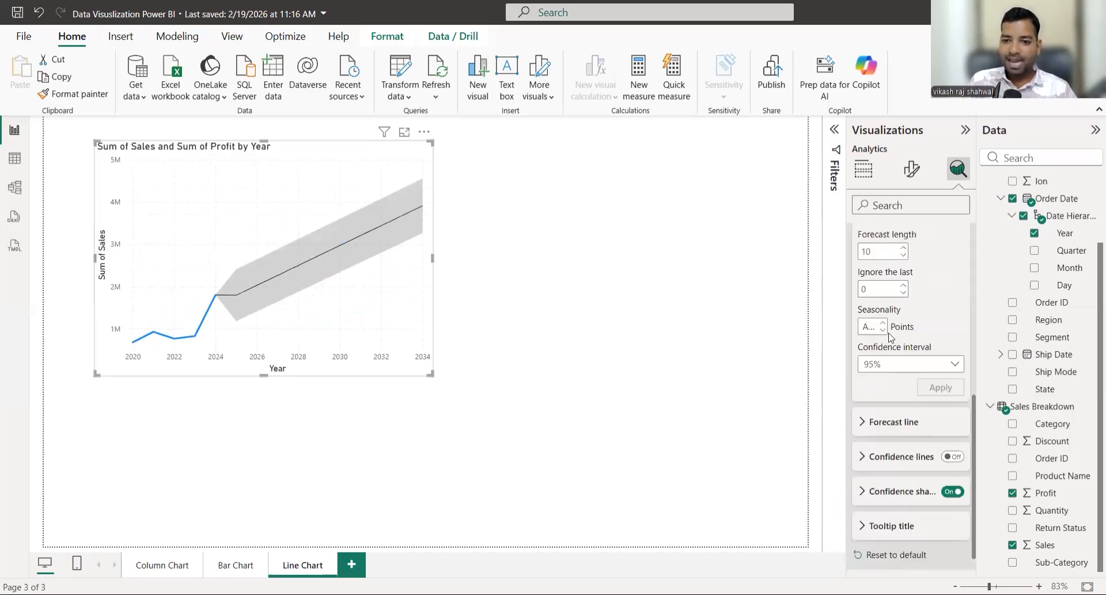
scroll(874, 330, "up", 2)
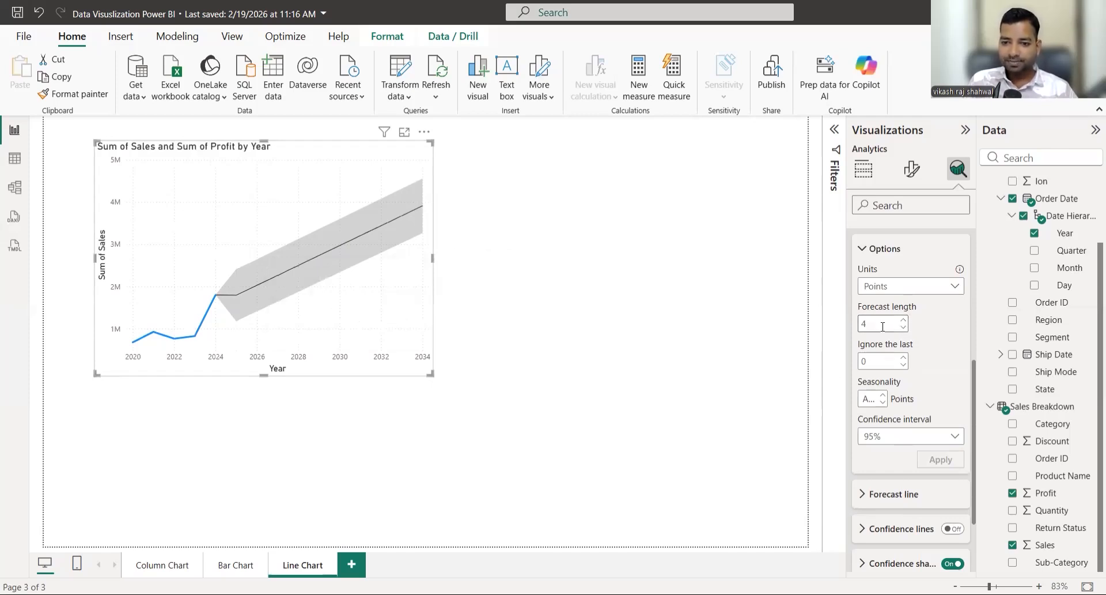
type("5")
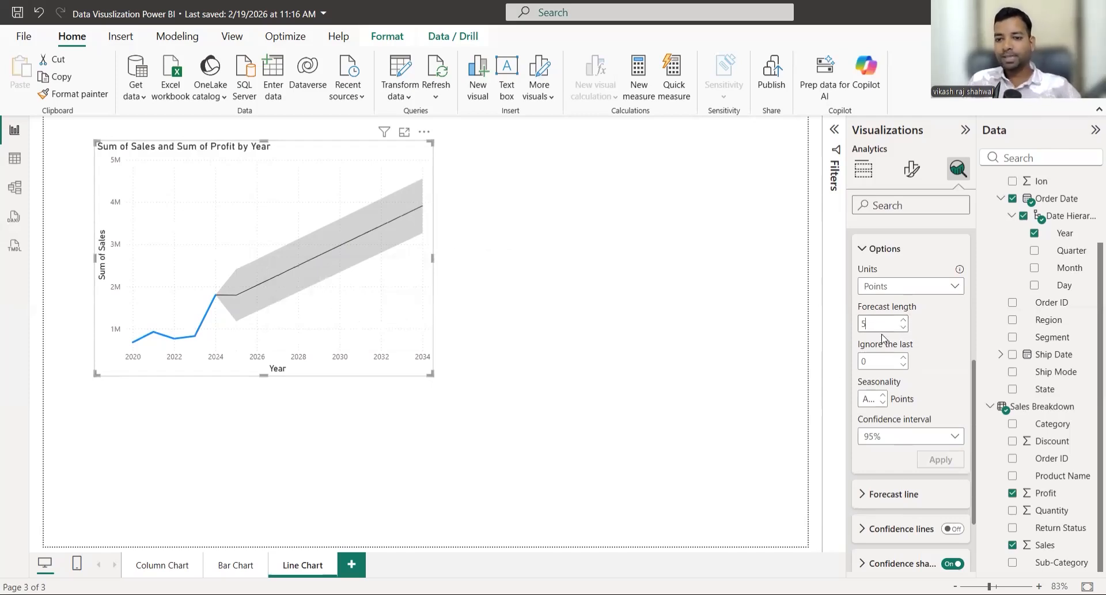
left_click(937, 465)
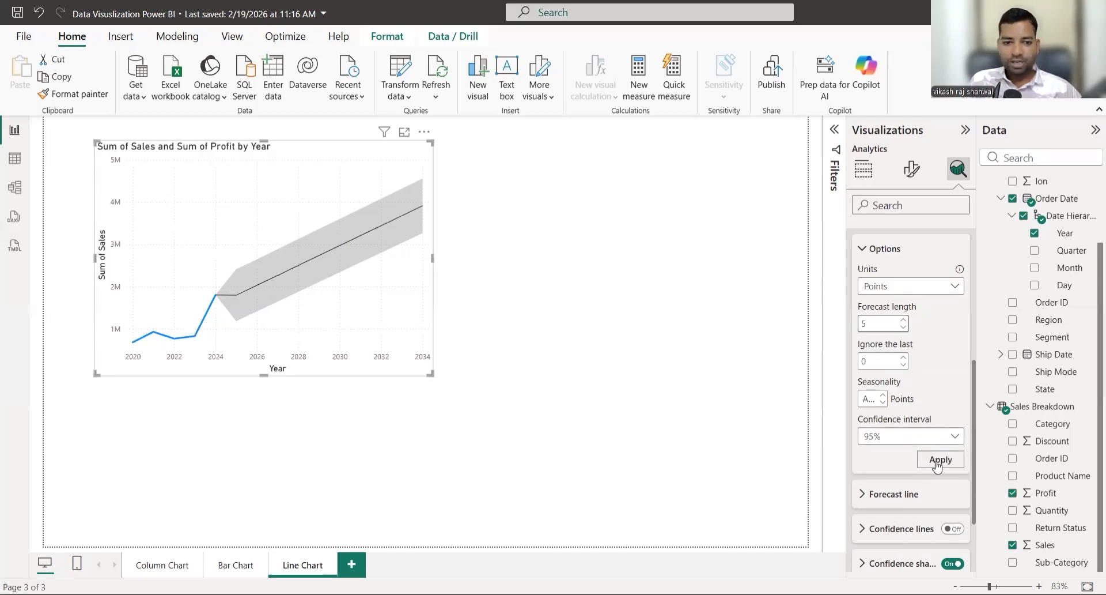
left_click(937, 464)
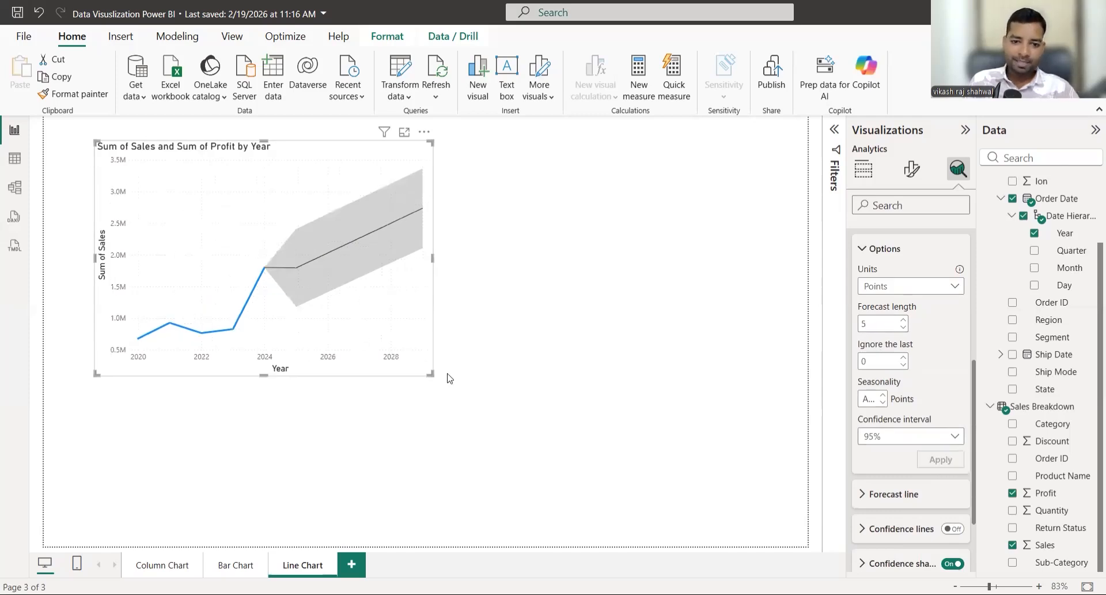
Step: Enlarge the chart to examine its yearly values and forecast, and shrink it back to a small size
left_click_drag(430, 372, 759, 447)
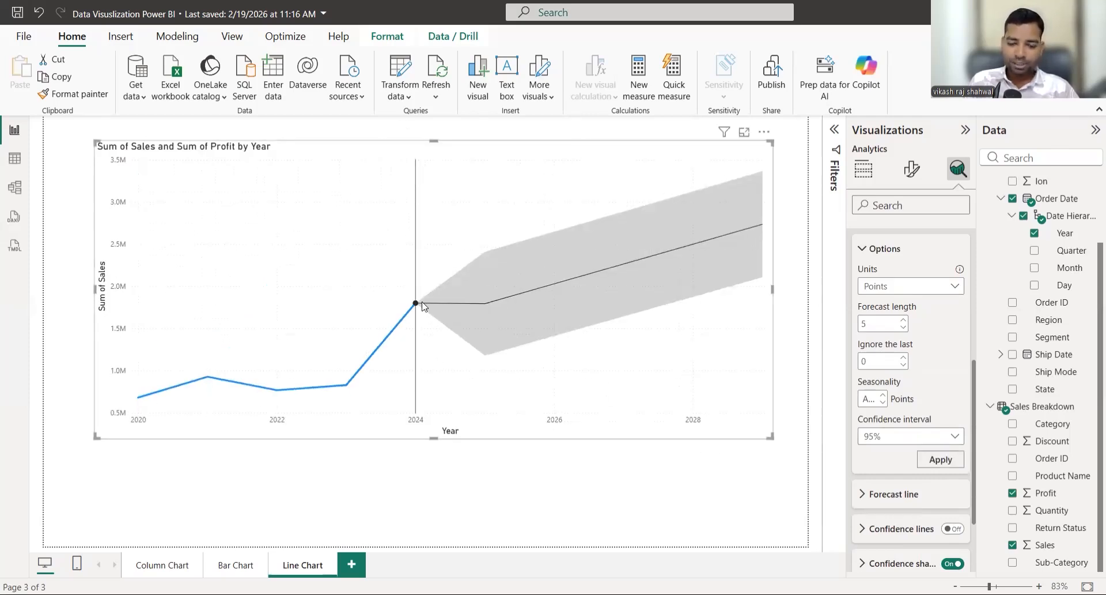
mouse_move(415, 414)
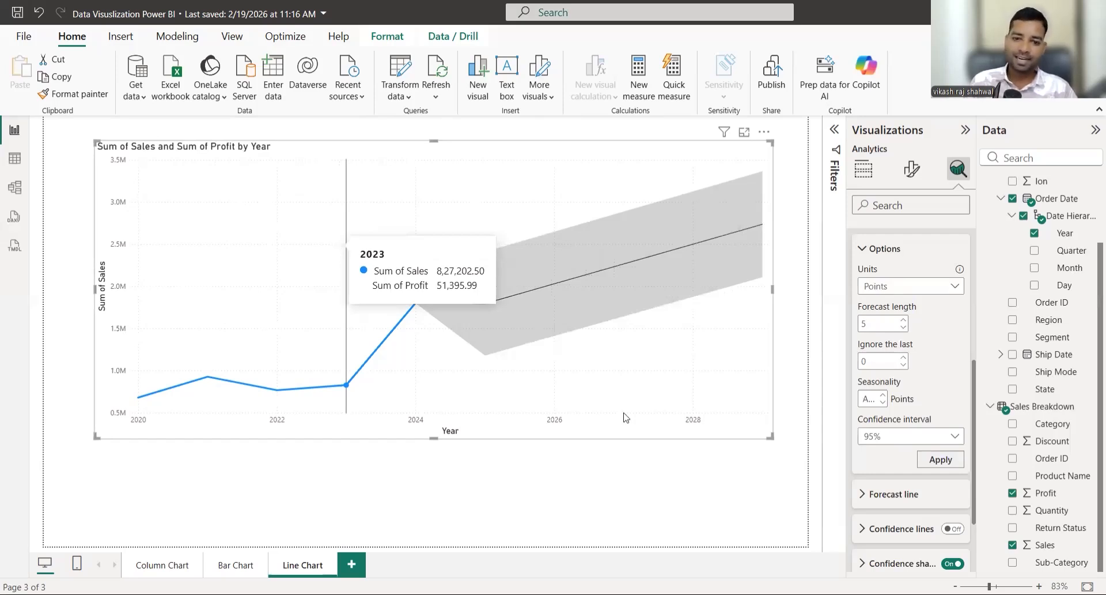
left_click_drag(771, 438, 384, 365)
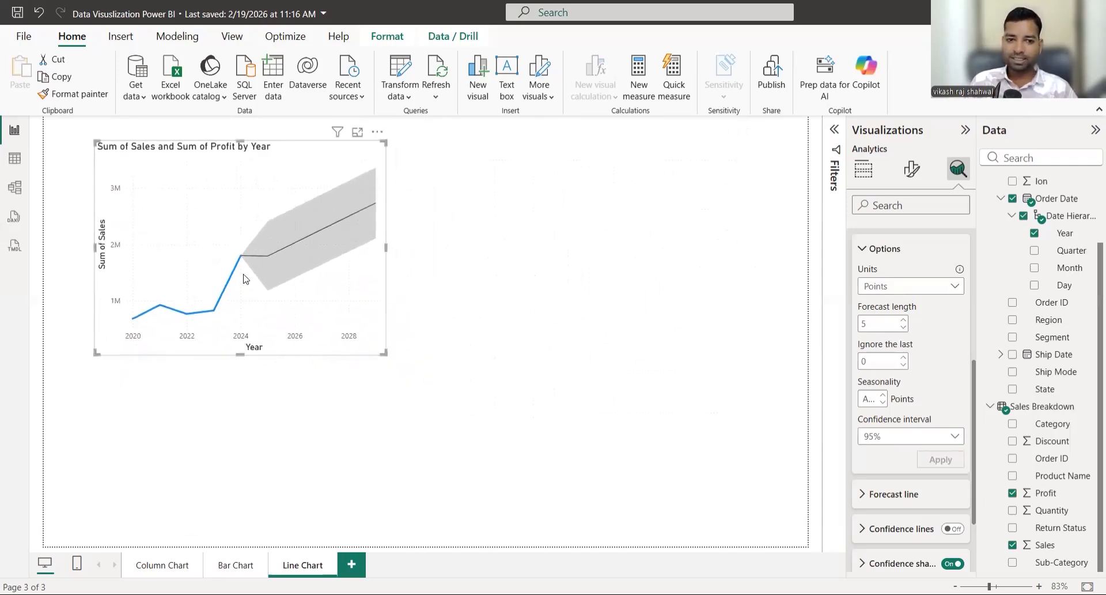
Step: Give the line chart a background in the lightest tint of the red theme color
left_click(912, 169)
scroll(914, 279, "up", 1)
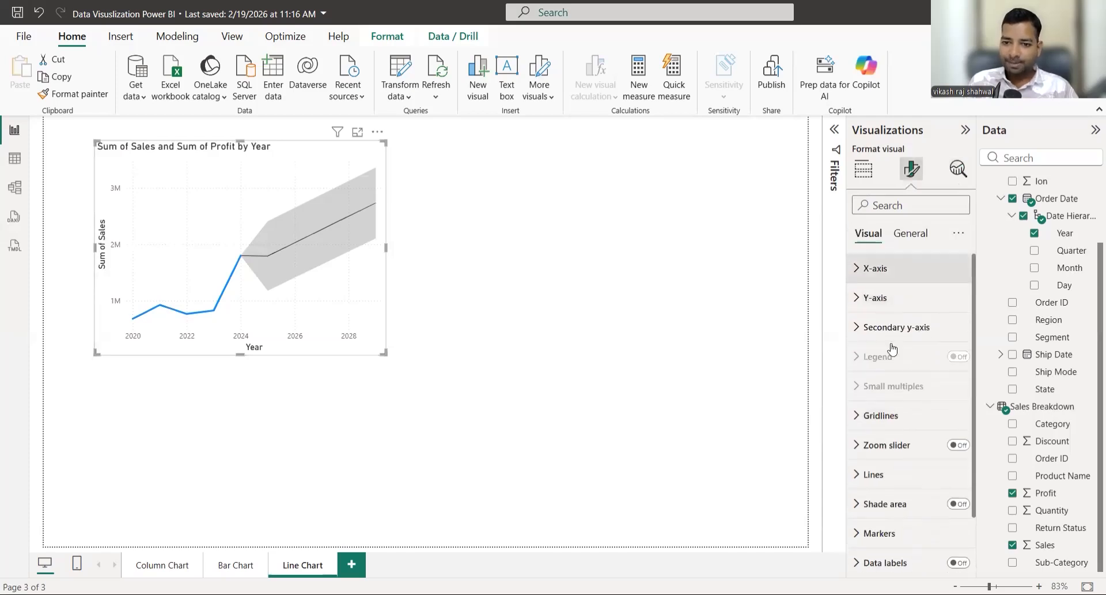
left_click(910, 233)
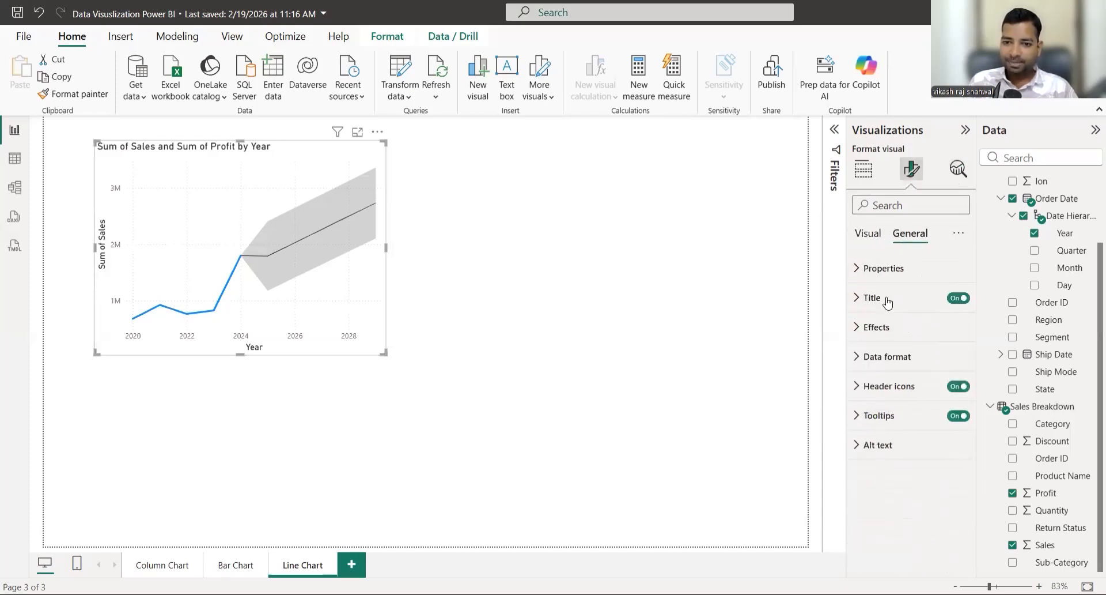
left_click(862, 327)
left_click(888, 399)
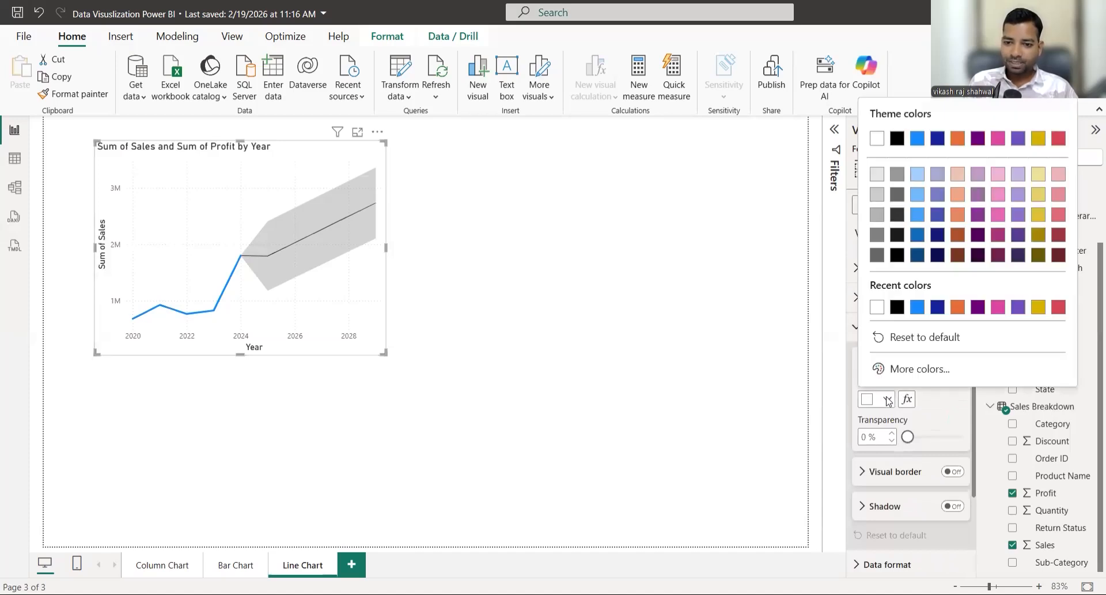
left_click(1063, 179)
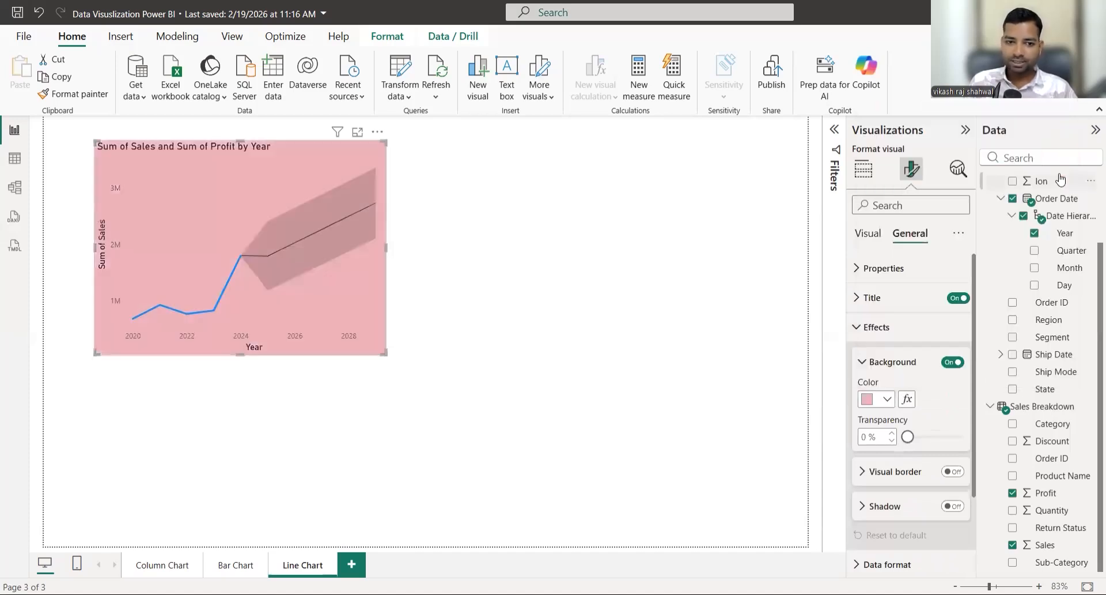
Step: Set the chart's background transparency to 34% and turn on its visual border
left_click(926, 437)
scroll(921, 411, "down", 1)
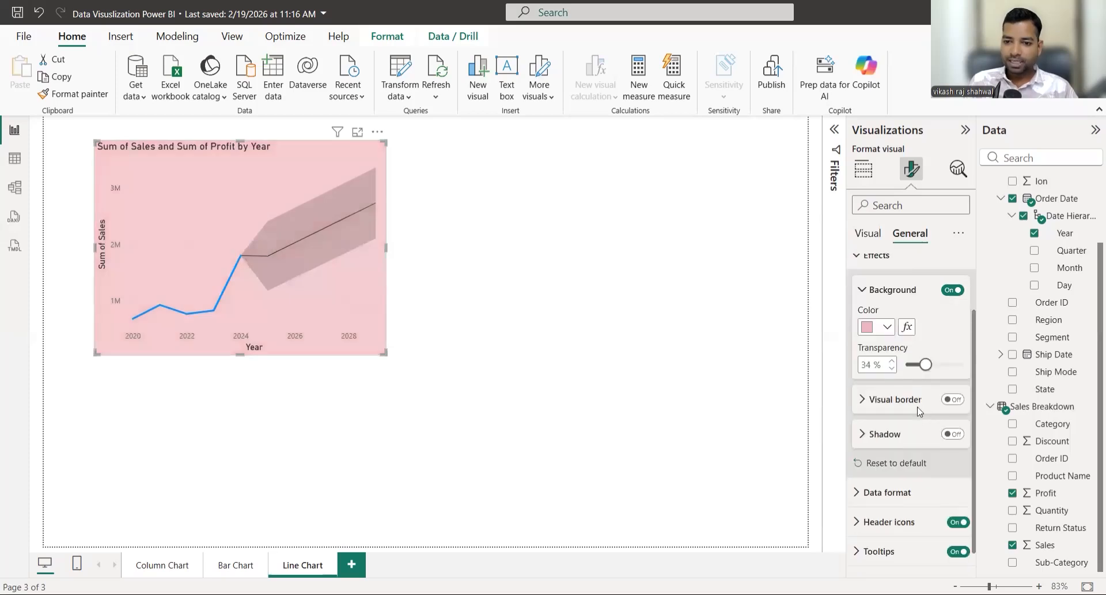
left_click(955, 400)
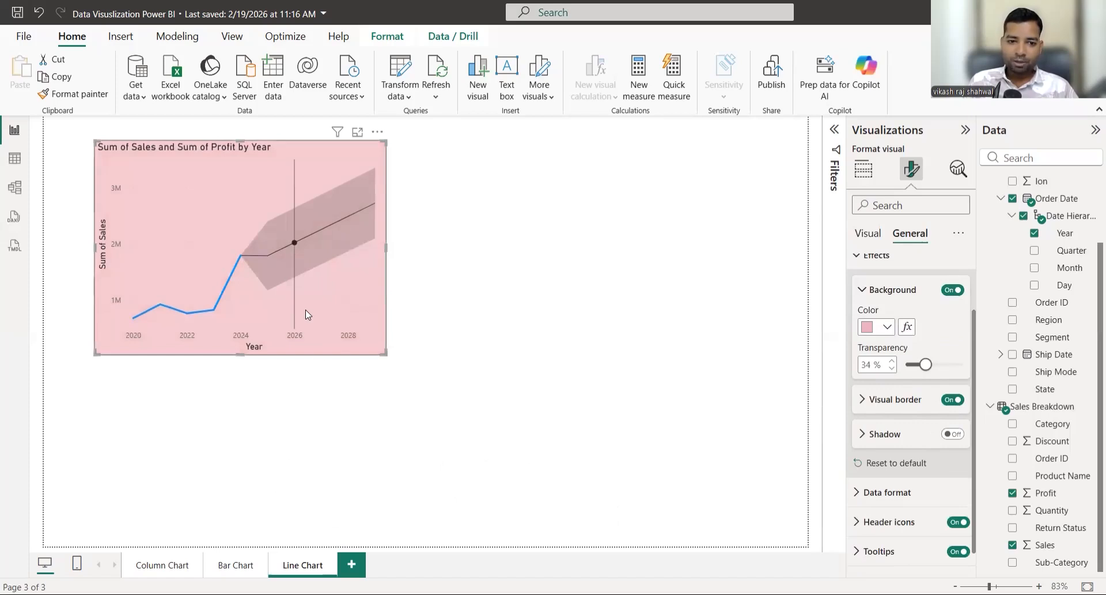
left_click(345, 420)
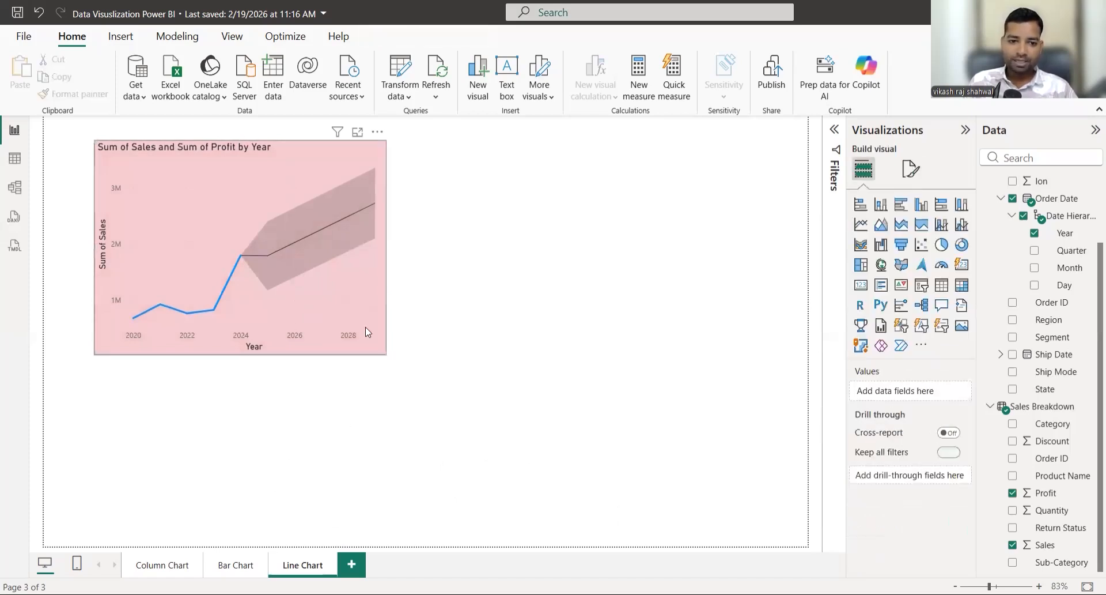
Step: Shrink the chart into the page's top-left corner and open its visual formatting options
left_click_drag(386, 355, 320, 307)
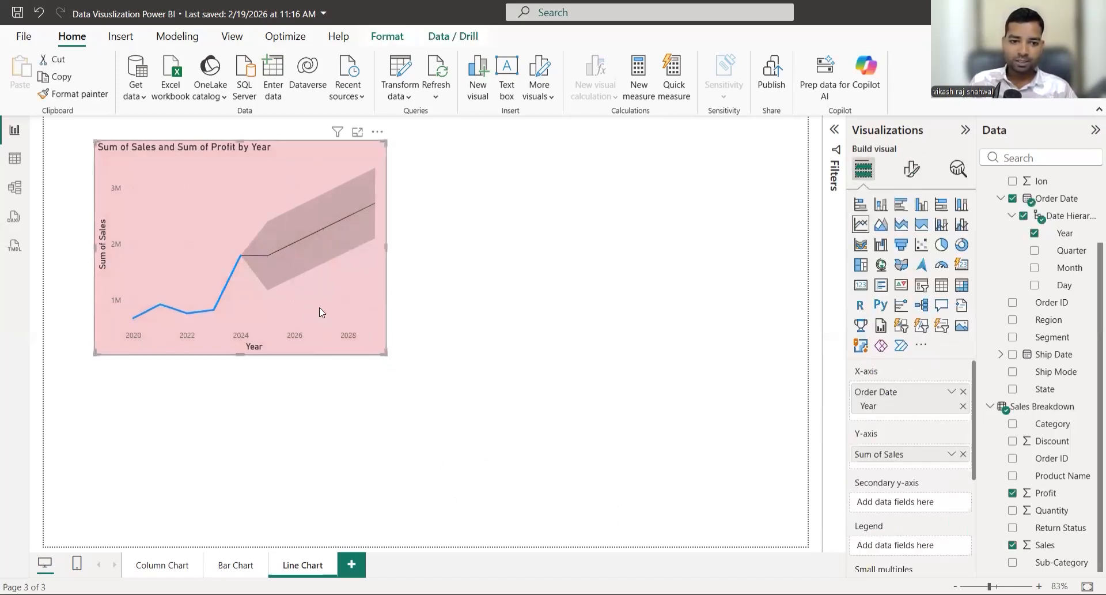
left_click_drag(246, 268, 242, 258)
left_click(912, 168)
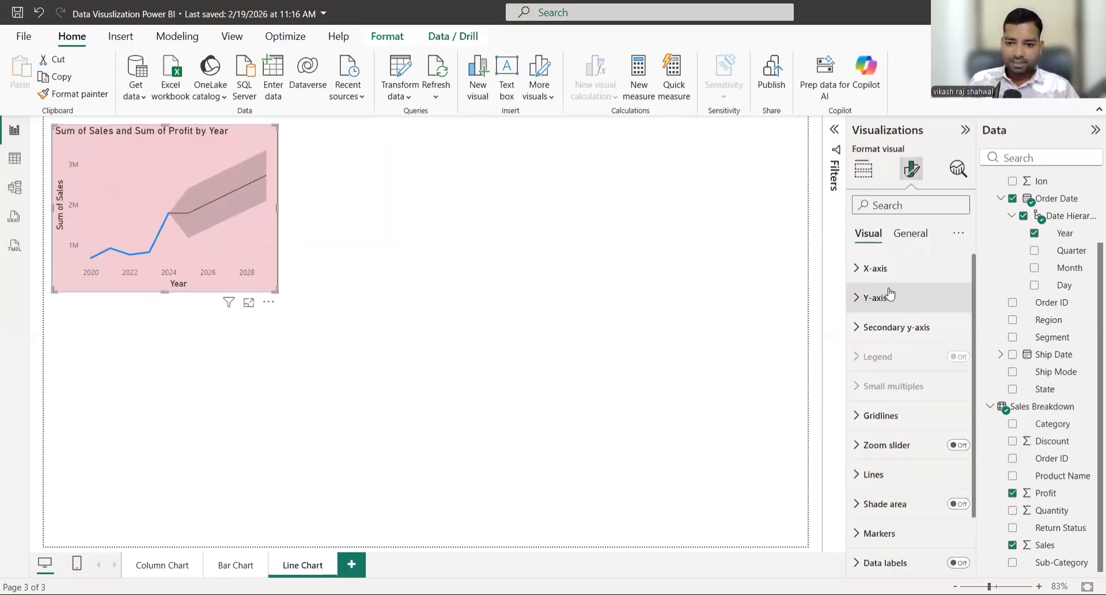
Step: Turn off the line chart's horizontal gridlines and expand its vertical gridline settings
scroll(913, 351, "down", 1)
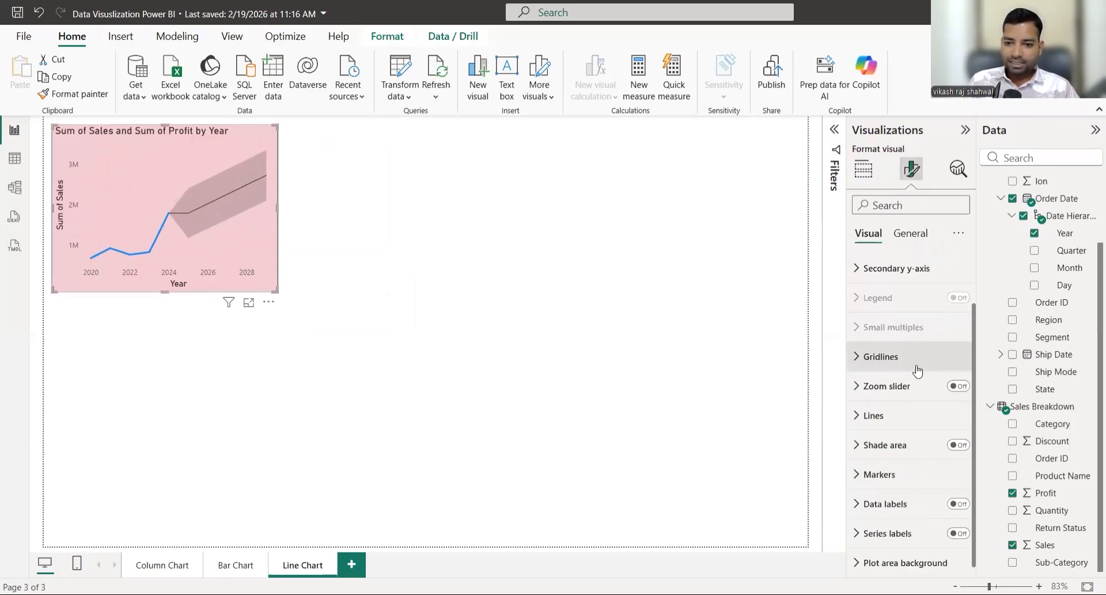
scroll(894, 236, "up", 1)
left_click(909, 233)
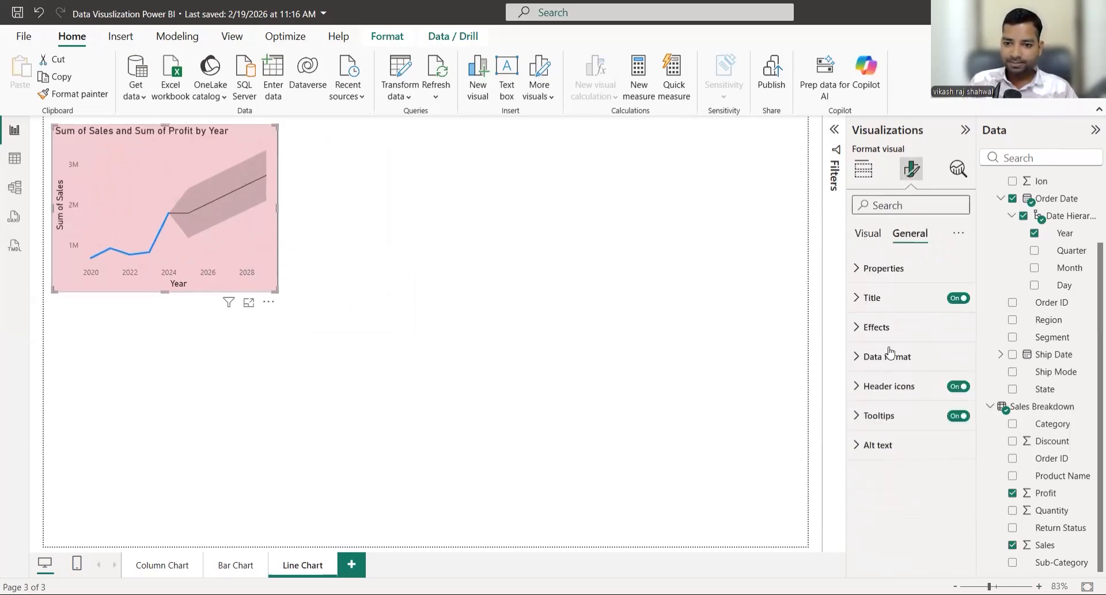
left_click(869, 233)
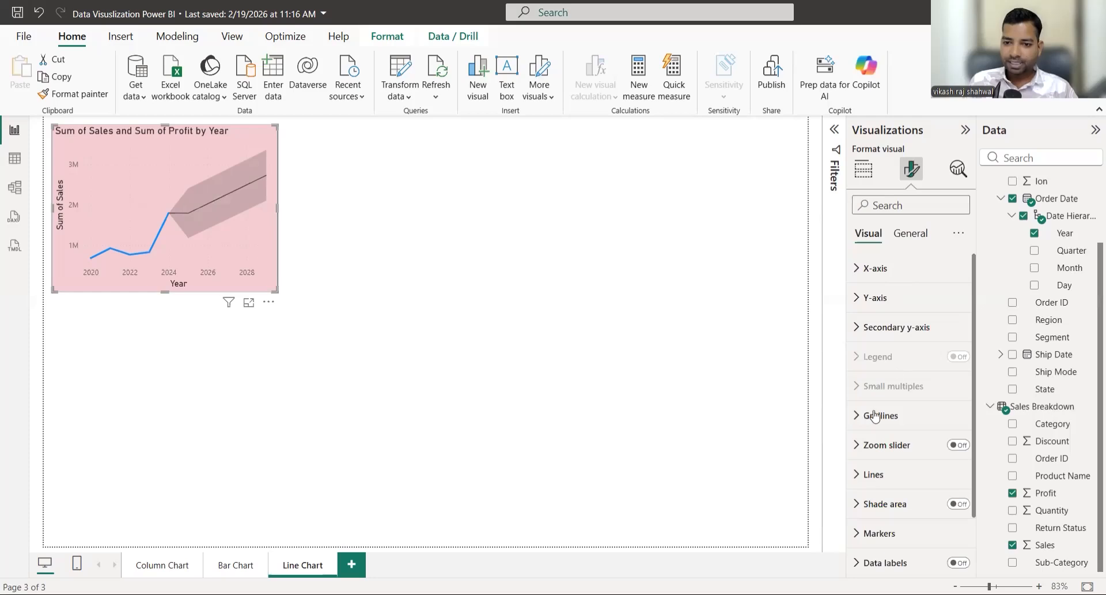
left_click(922, 415)
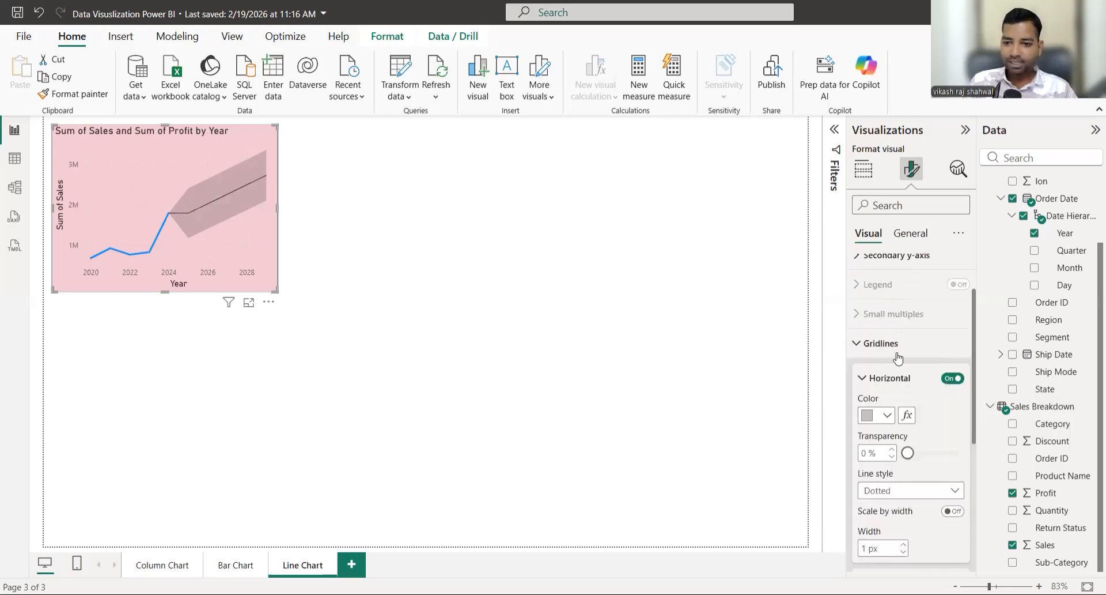
left_click(952, 375)
scroll(955, 379, "down", 2)
scroll(954, 378, "down", 2)
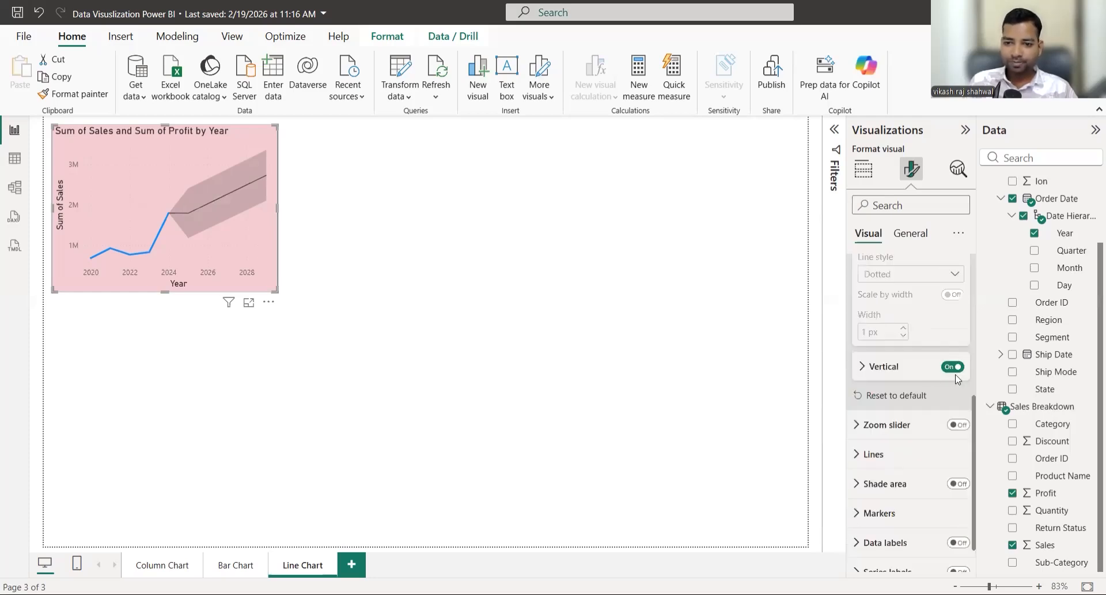
left_click(954, 376)
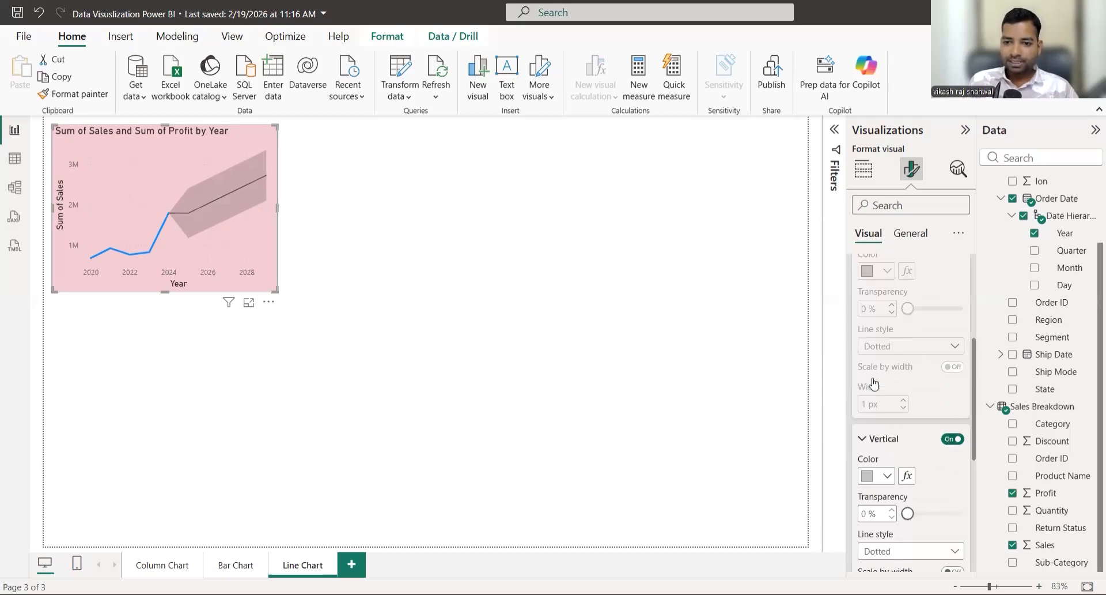
scroll(865, 414, "up", 4)
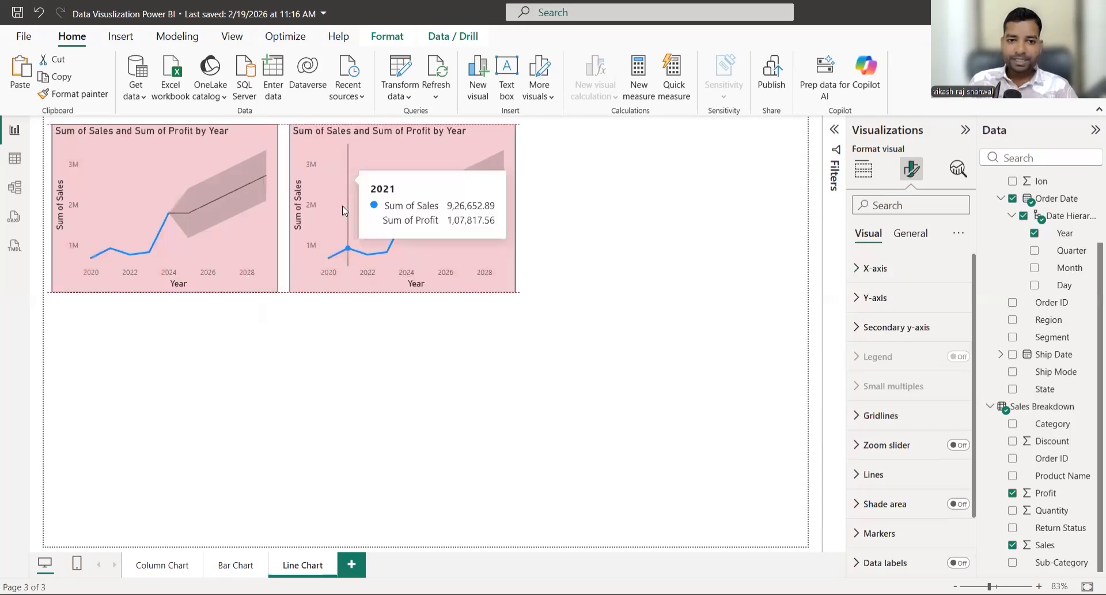
Step: Change the copied line chart to an area chart and add Region as its legend
left_click(344, 199)
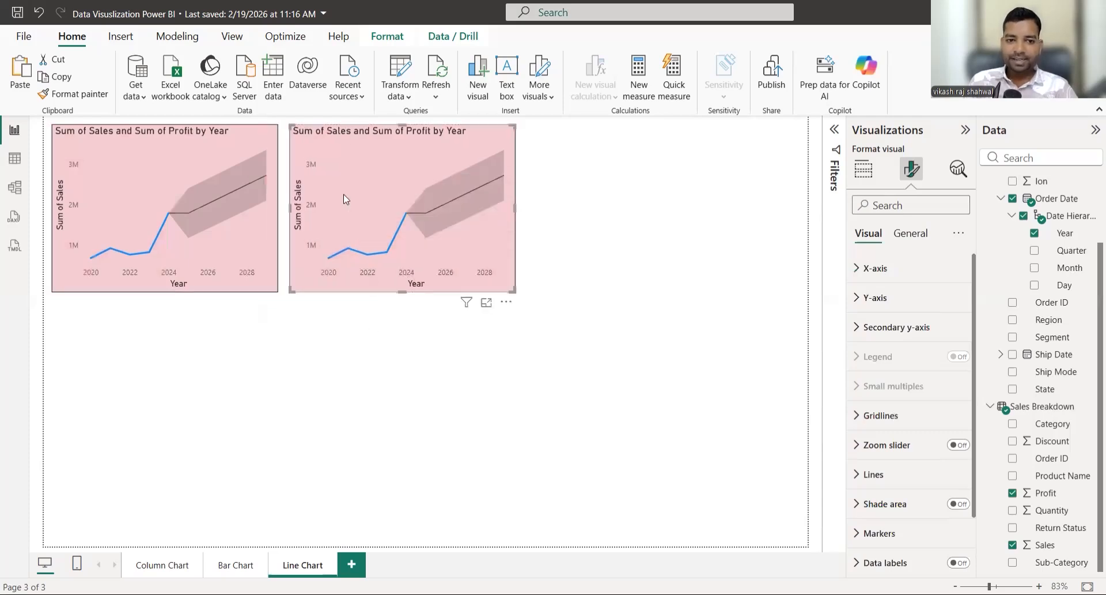
left_click(863, 169)
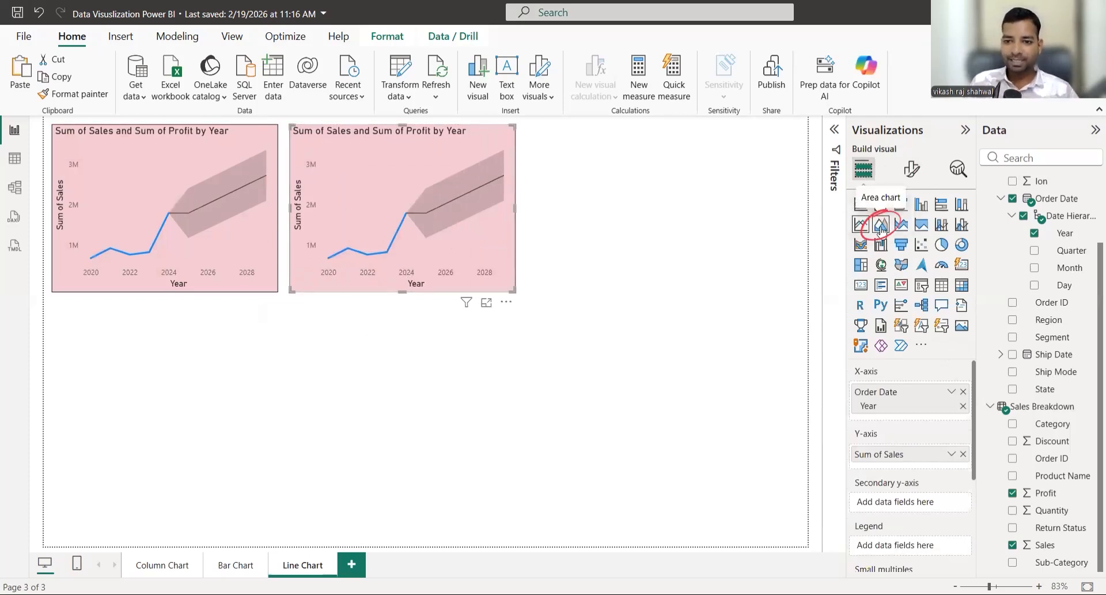
left_click(879, 224)
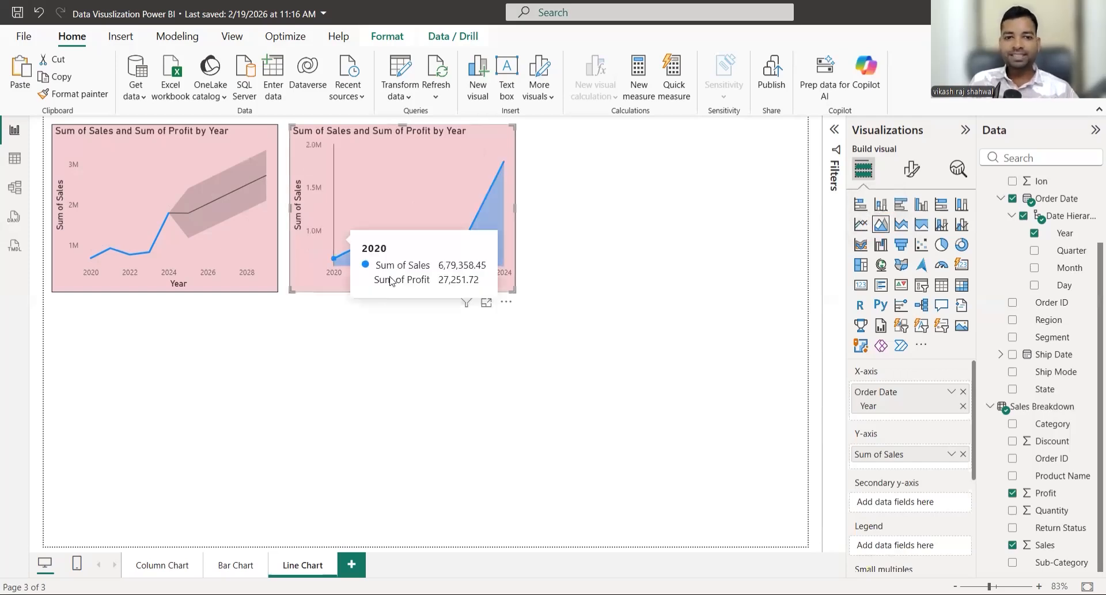
mouse_move(482, 263)
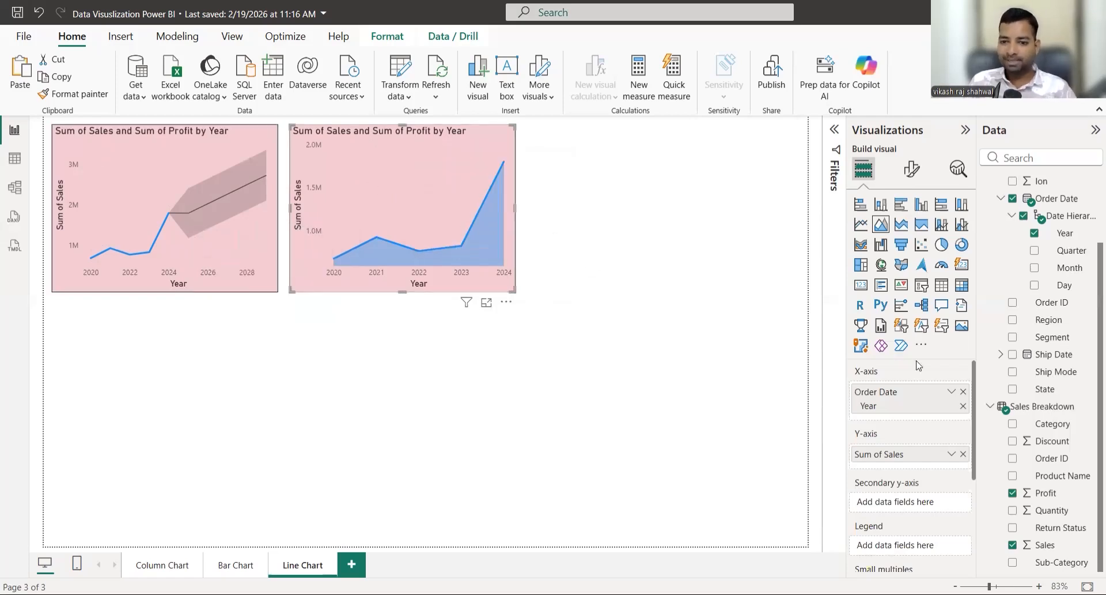
scroll(911, 414, "down", 3)
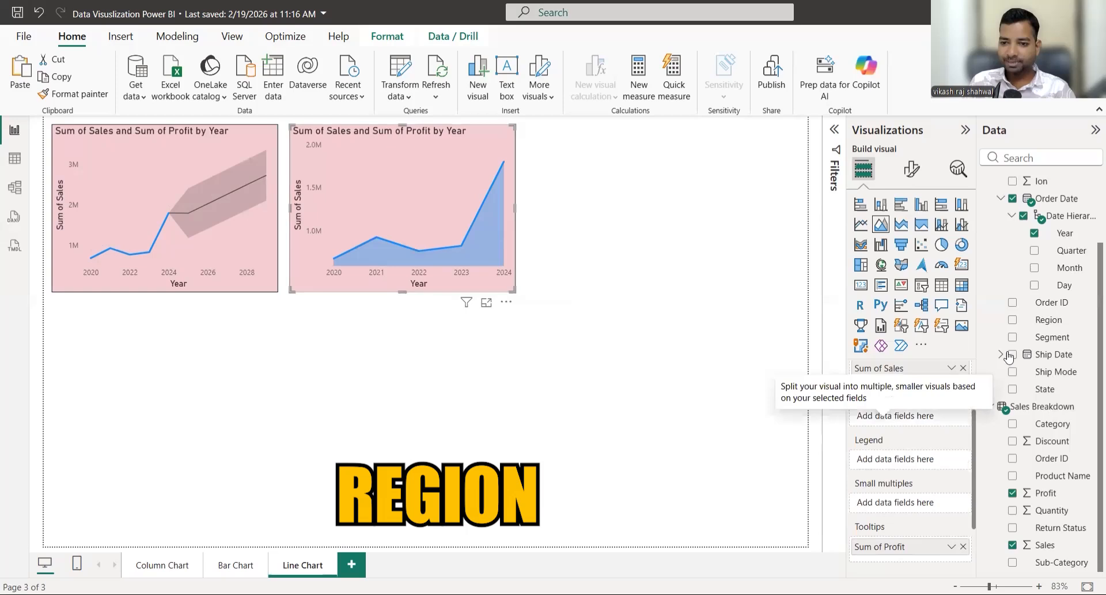
left_click_drag(1055, 321, 929, 474)
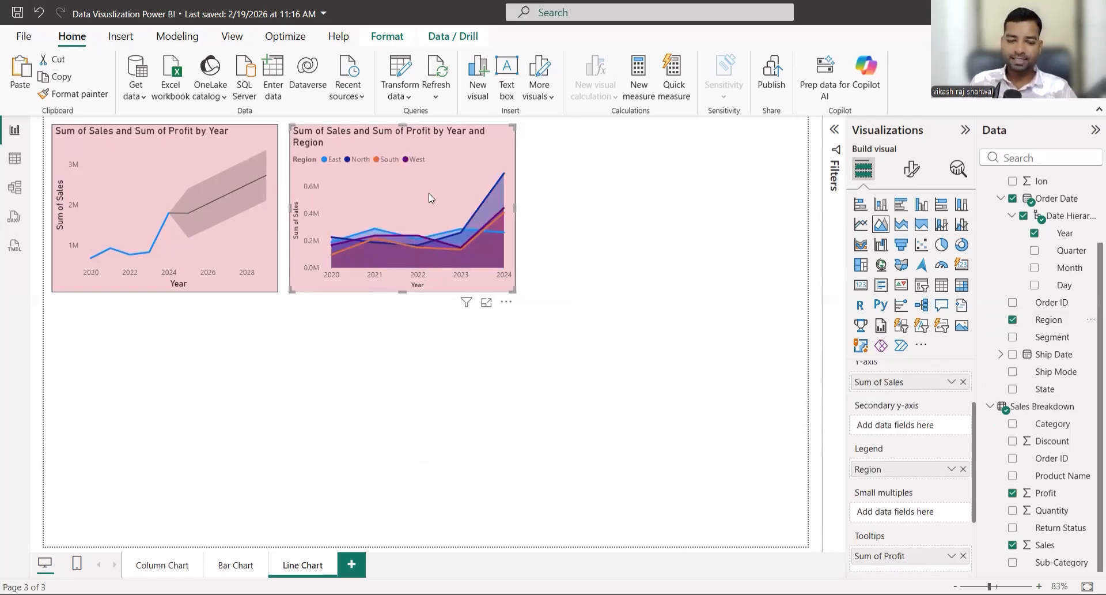
mouse_move(429, 198)
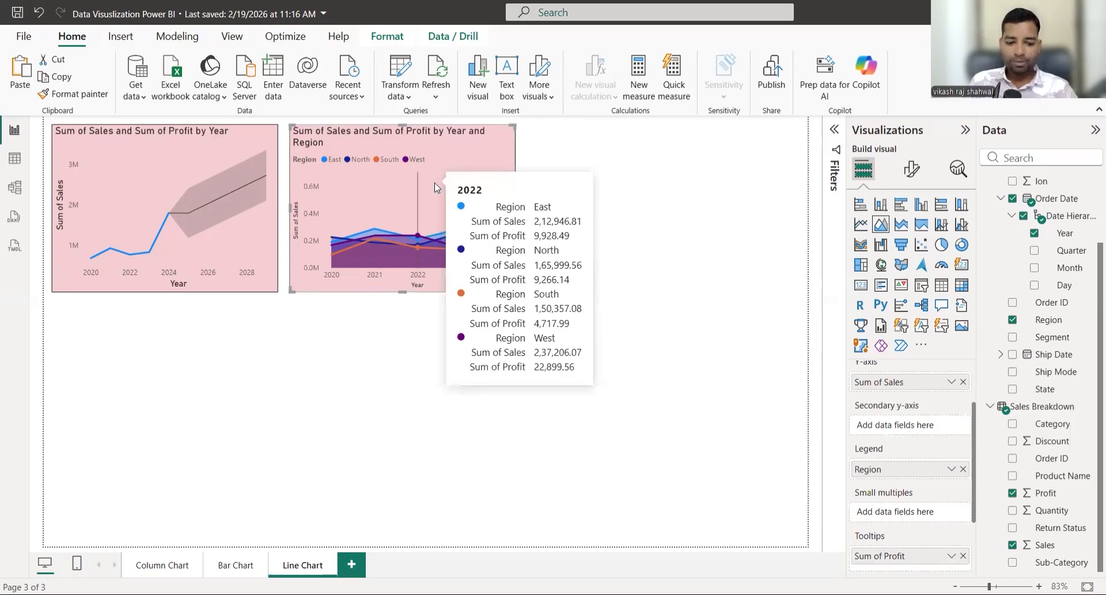
Step: Place a copy of the area chart to its right and change the copy to a stacked area chart
key("ctrl+v")
left_click_drag(377, 198, 626, 195)
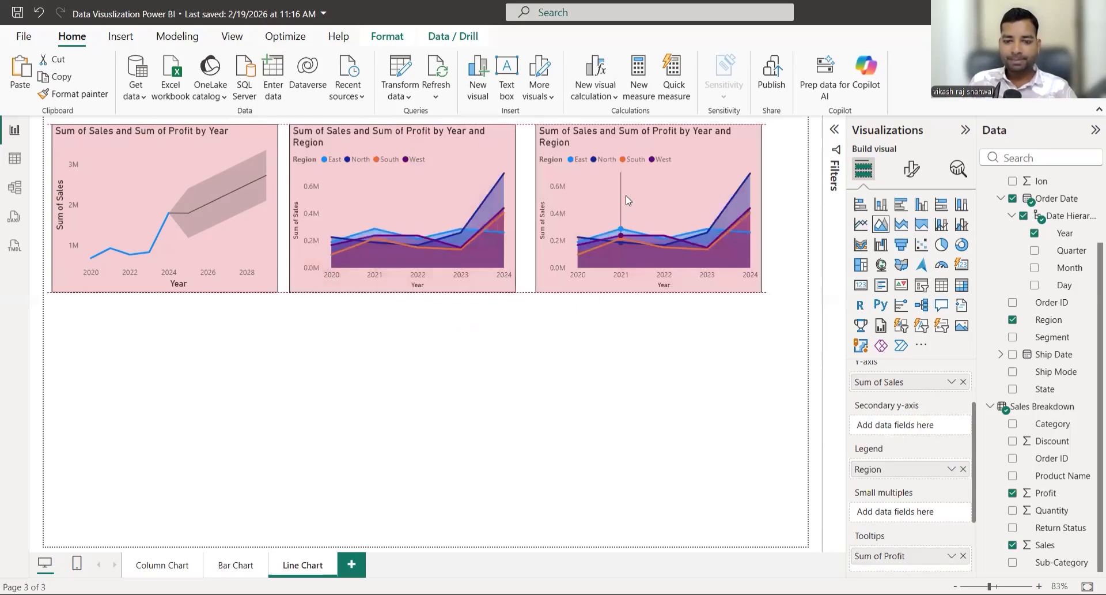
left_click(680, 272)
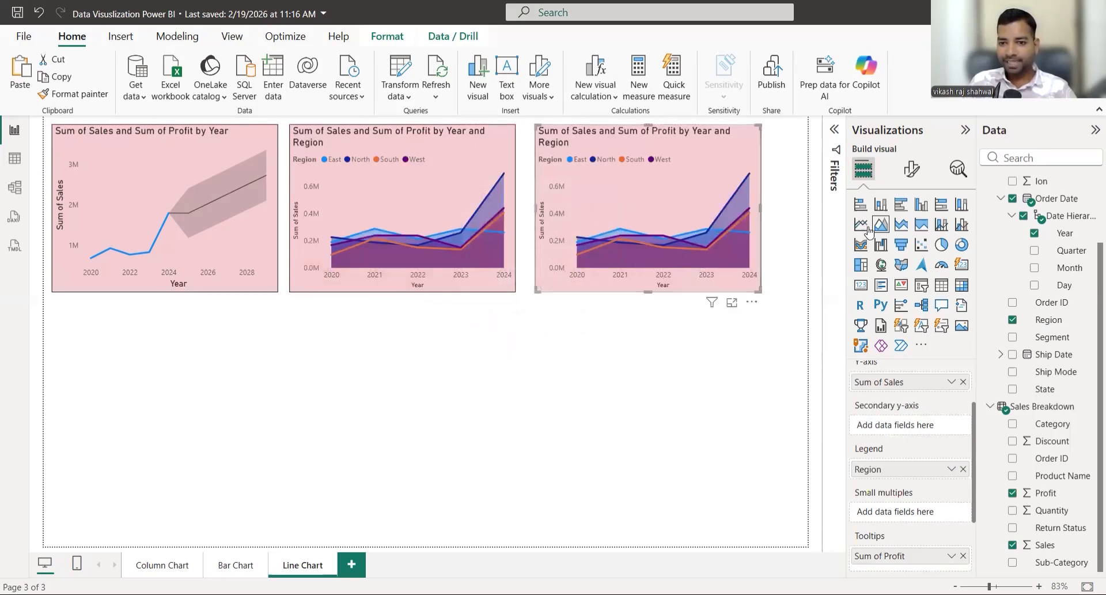
left_click(902, 226)
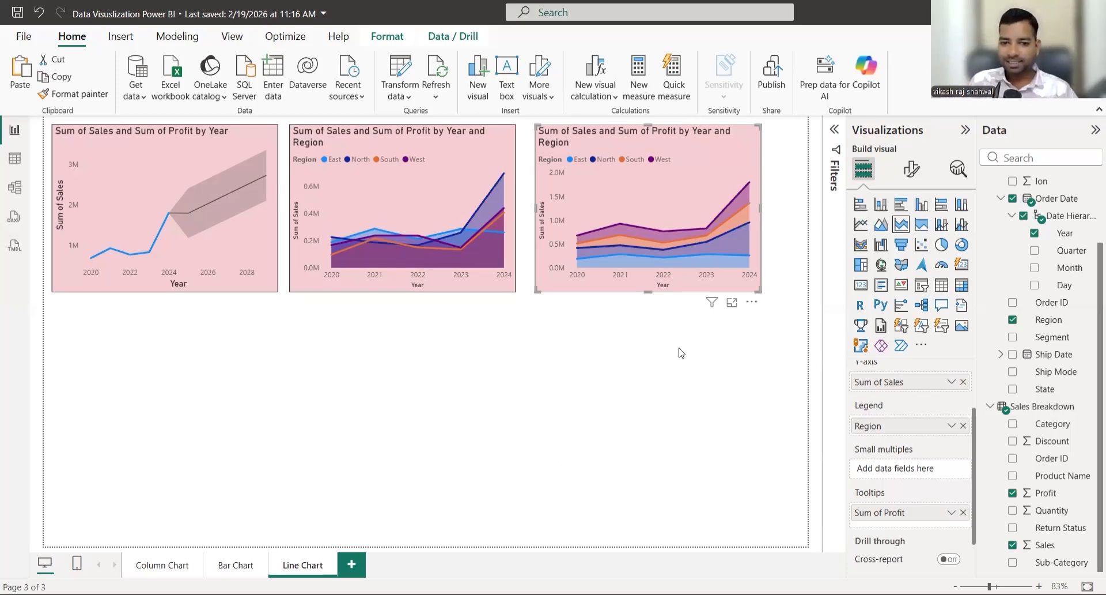
mouse_move(617, 262)
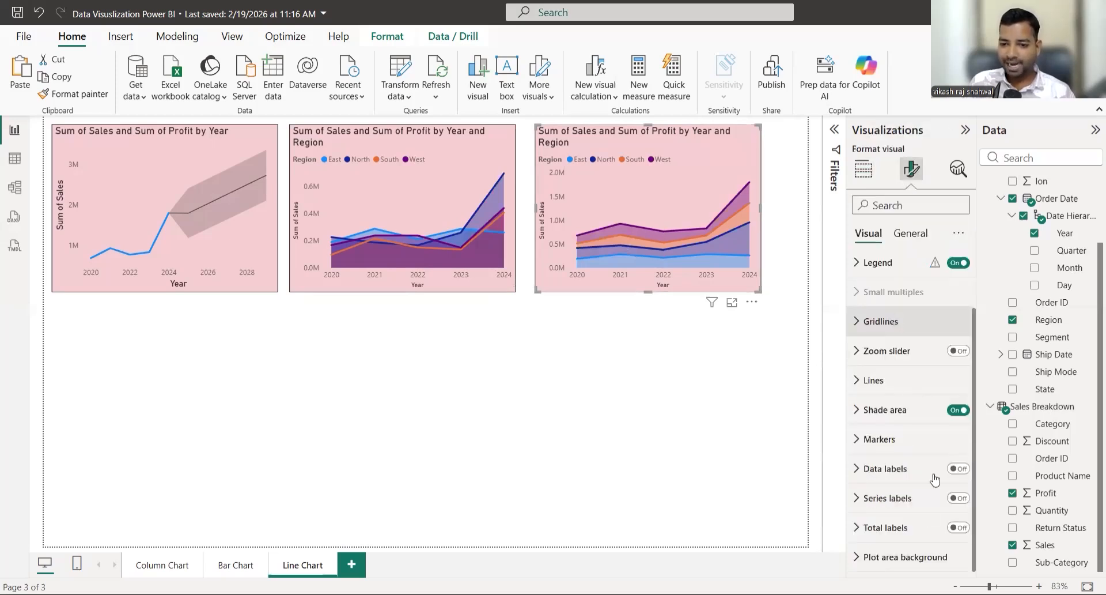
Step: Turn on data labels for the stacked area chart, the area chart and the line chart
left_click(958, 469)
left_click(415, 184)
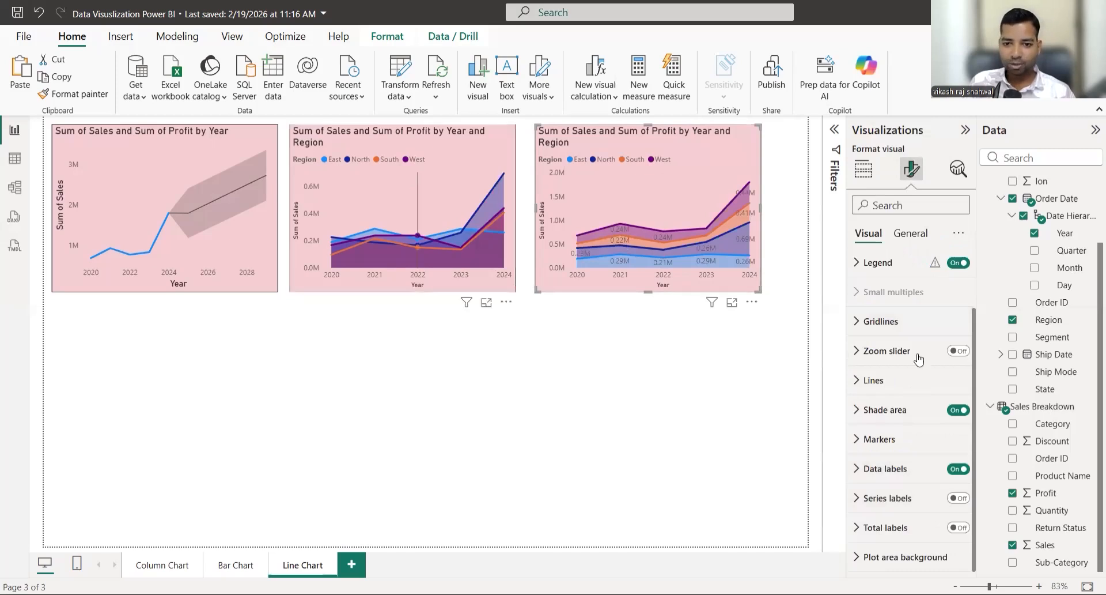
left_click(953, 499)
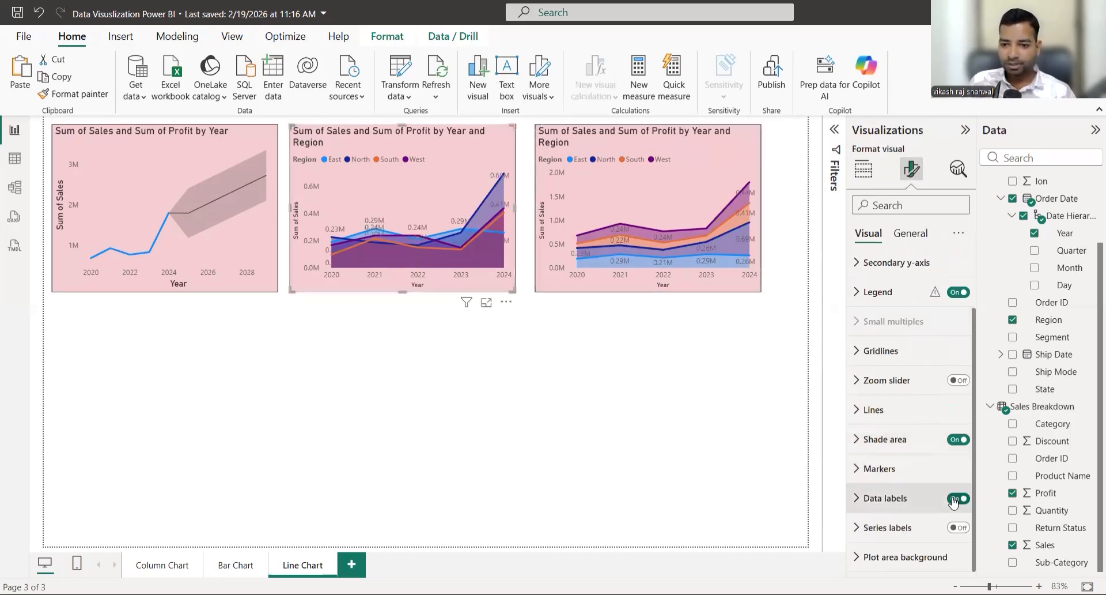
left_click(129, 205)
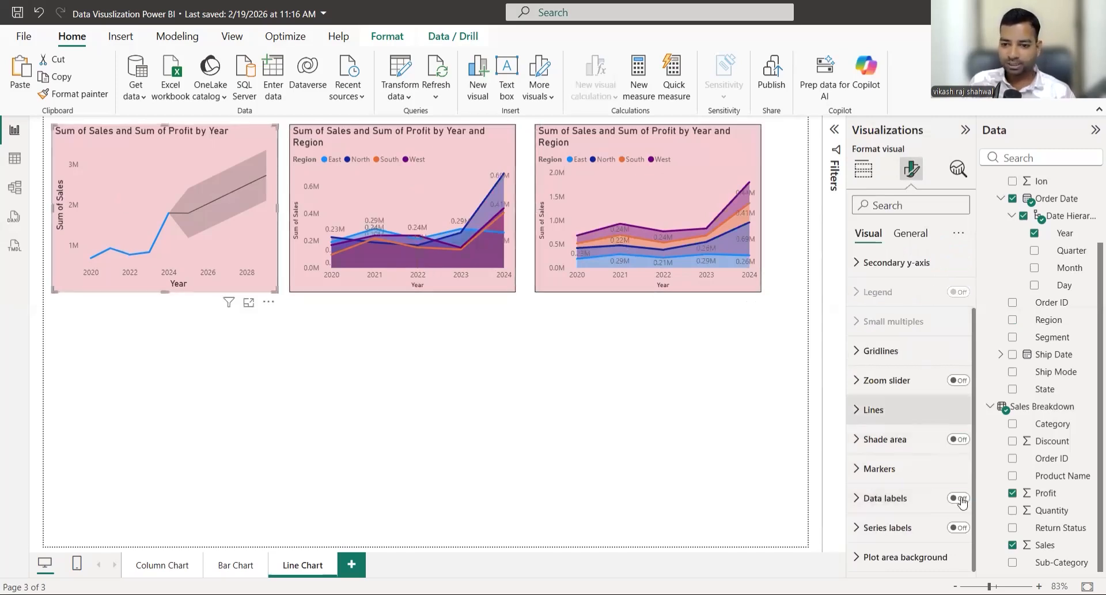
left_click(959, 500)
Step: Place a copy of the stacked area chart below the original and change it to a 100% stacked area chart
left_click(660, 202)
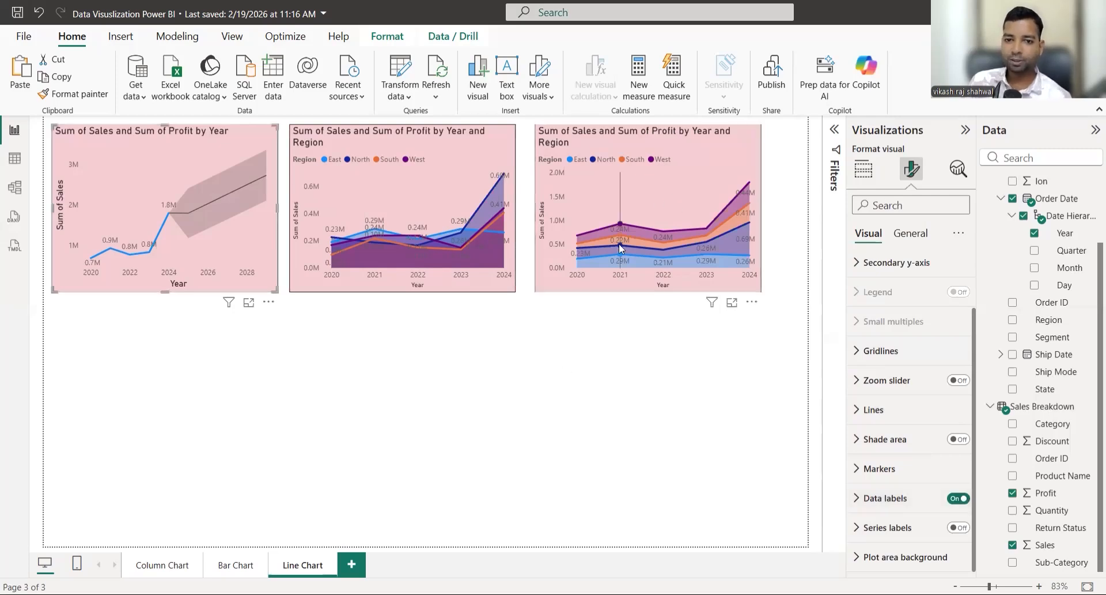
left_click_drag(663, 207, 662, 226)
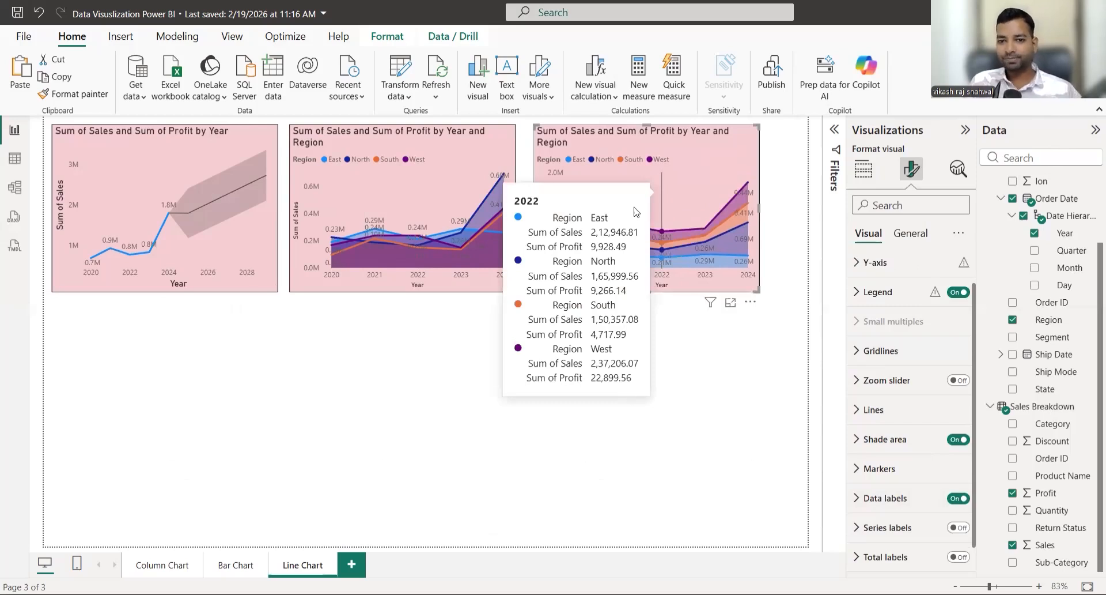
key("ctrl+z")
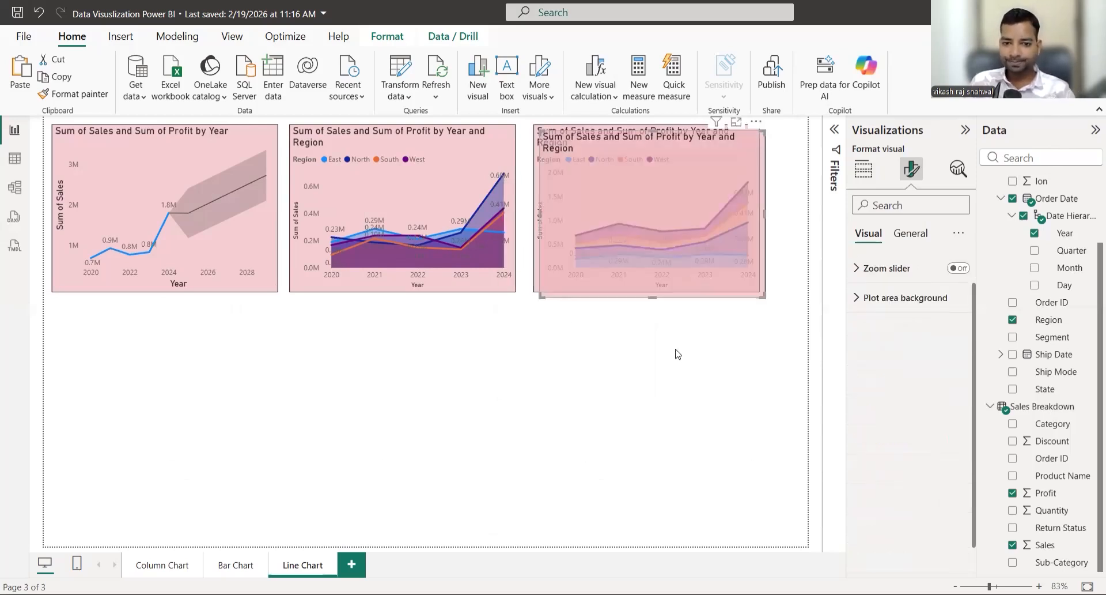
key("ctrl+v")
left_click_drag(671, 369, 663, 397)
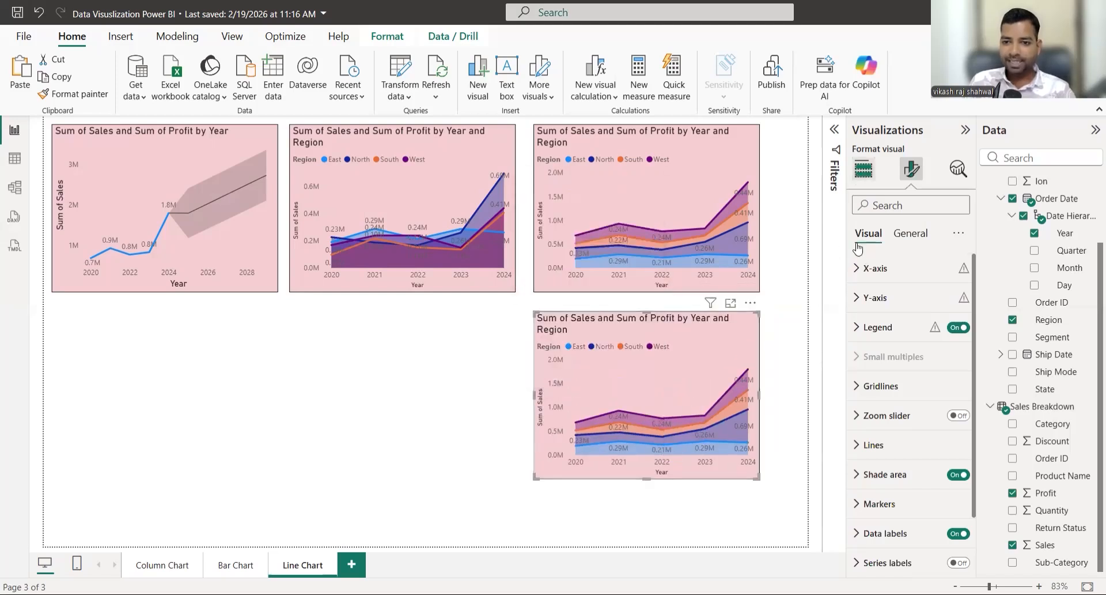
left_click(863, 168)
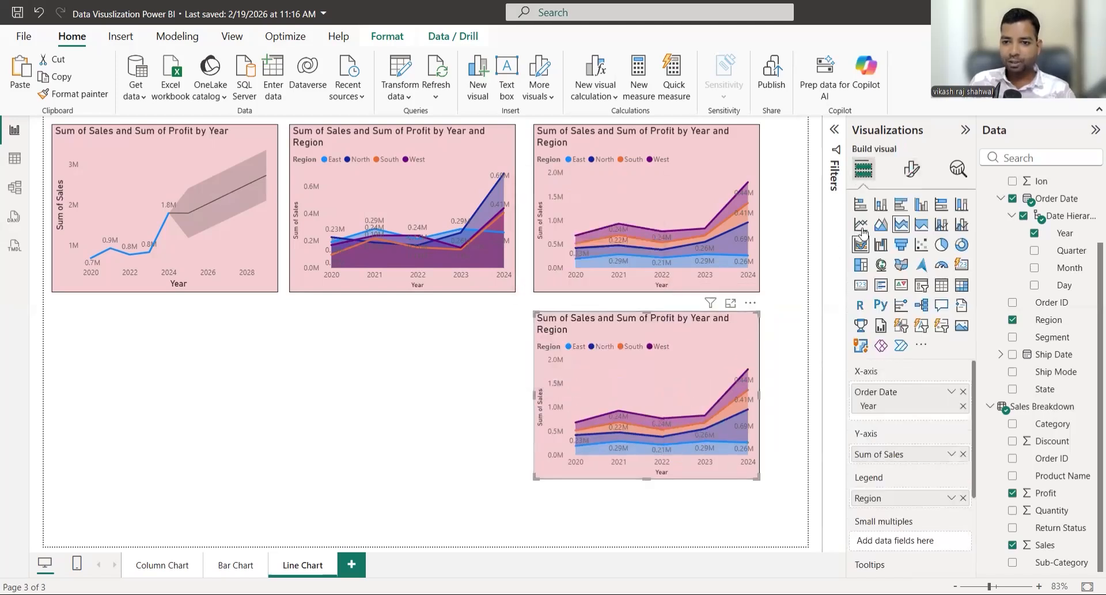
left_click(923, 230)
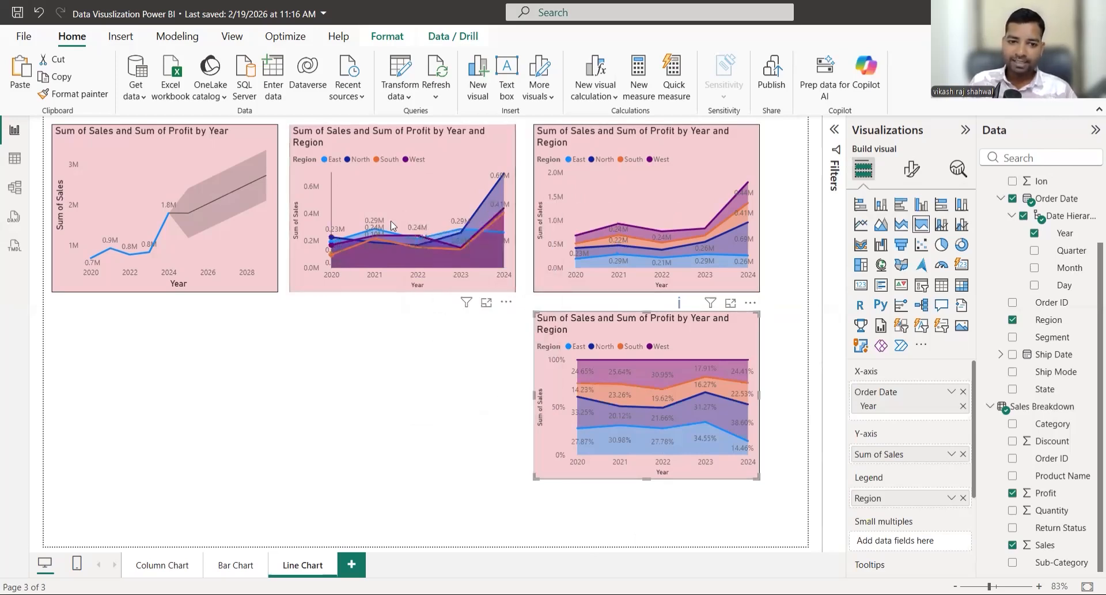
mouse_move(373, 225)
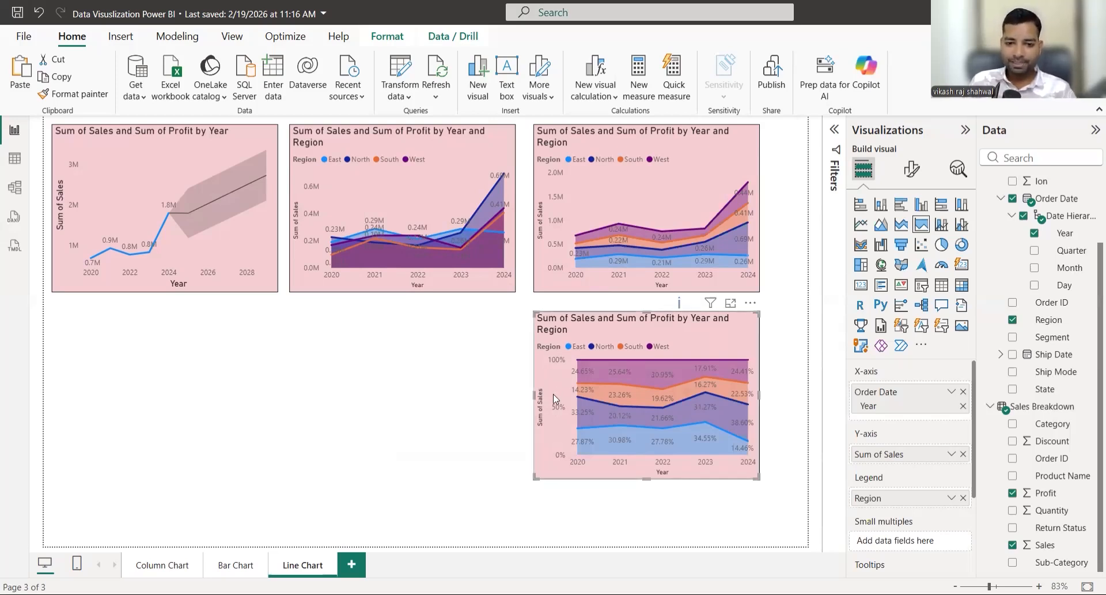
Step: Place a copy of the 100% stacked area chart beside it as a line and stacked column chart with Profit on the line y-axis
left_click_drag(550, 403, 305, 400)
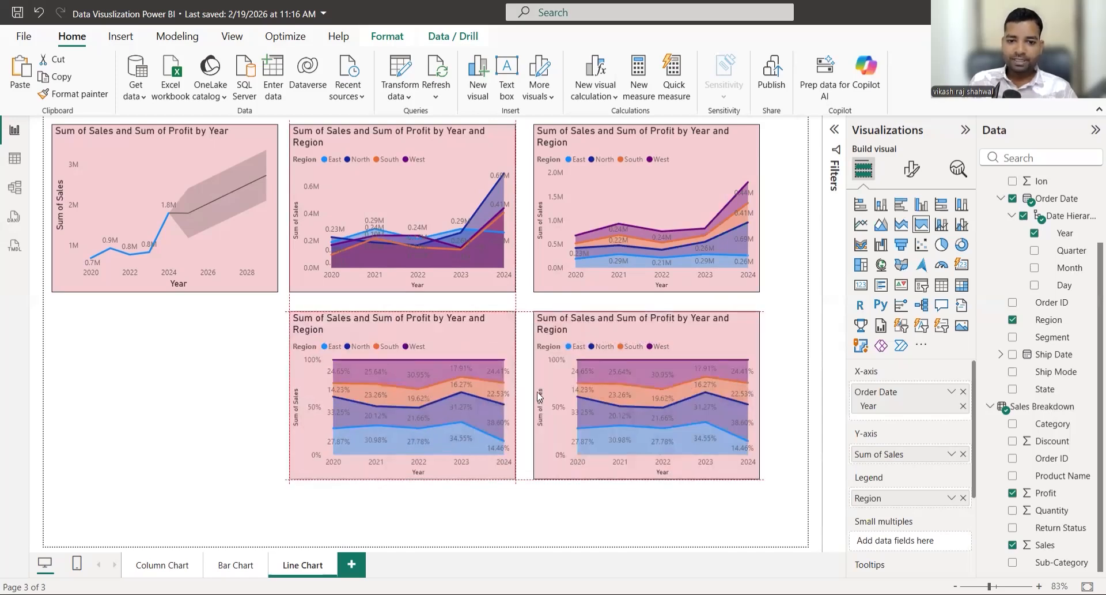
left_click(943, 228)
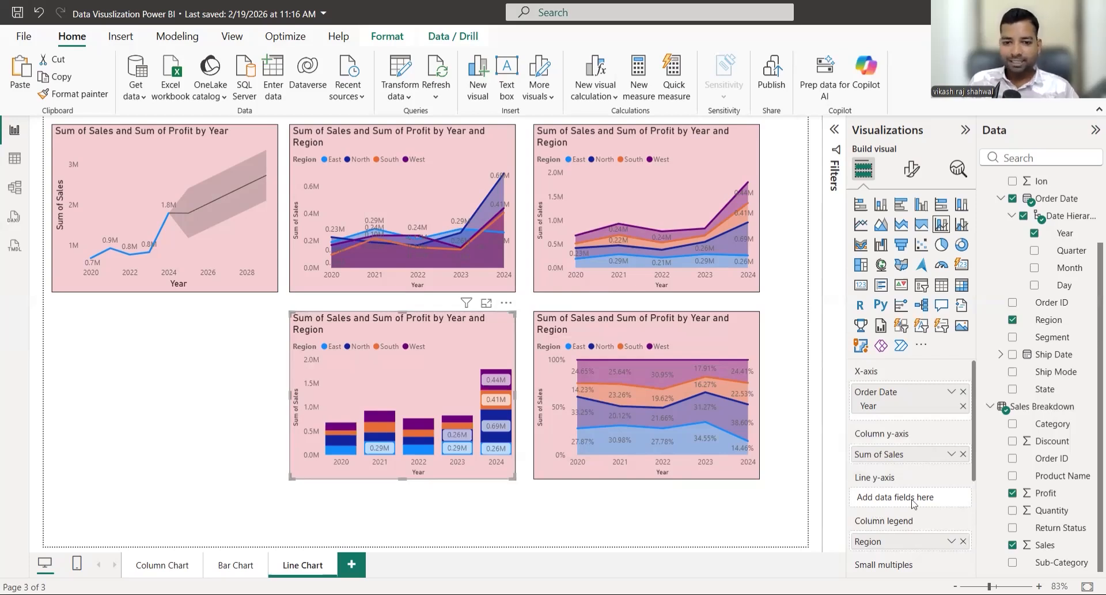
left_click_drag(1046, 494, 883, 505)
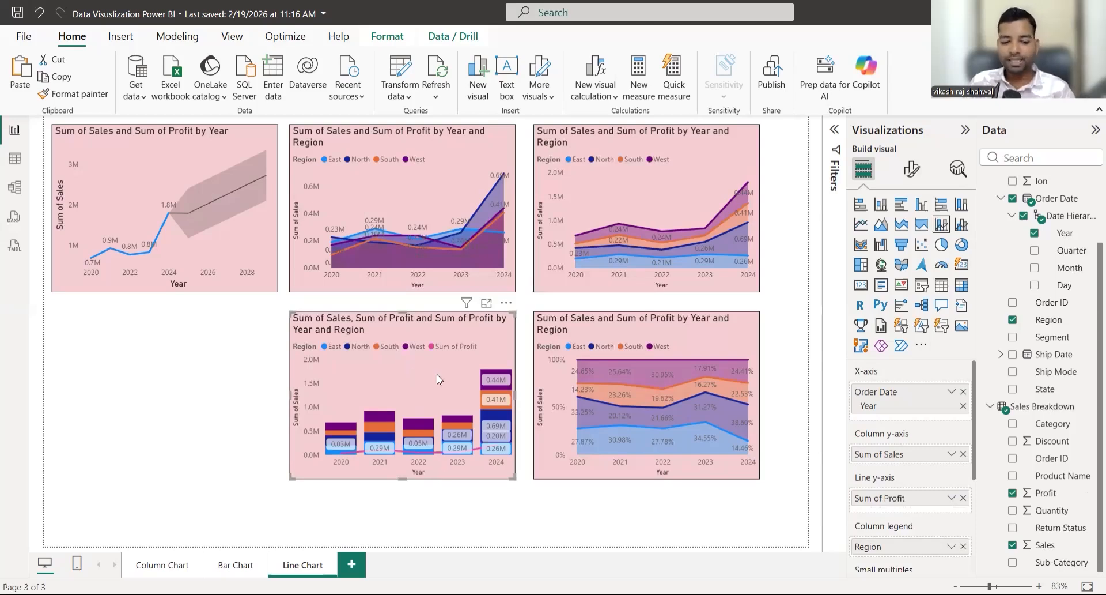
Step: Place a copy of the combo chart below the line chart as a line and clustered column chart with Profit on the line y-axis
left_click_drag(441, 371, 208, 367)
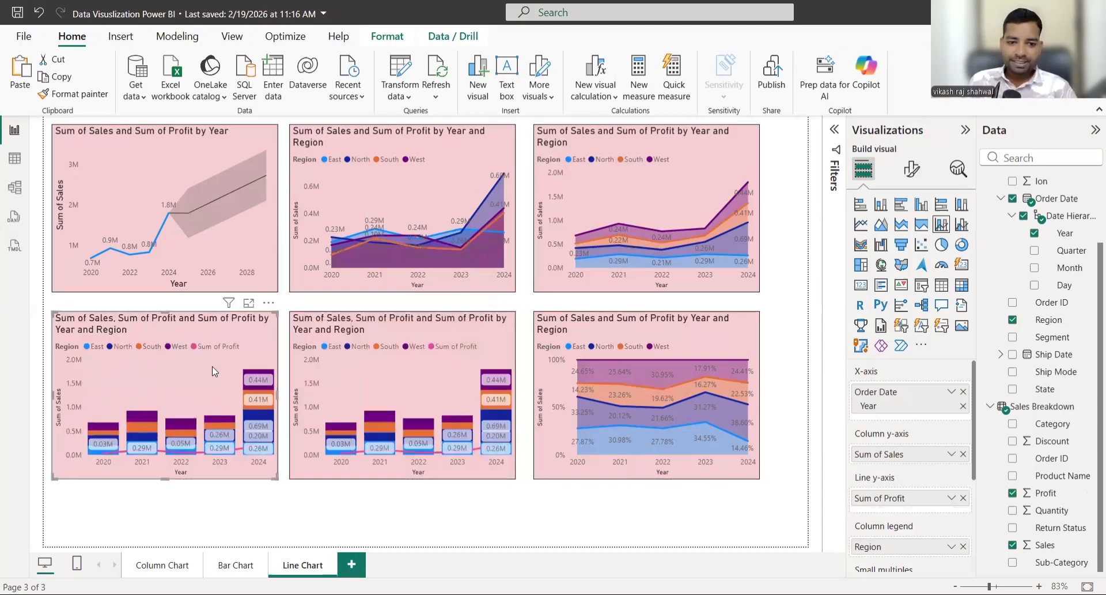
left_click(961, 225)
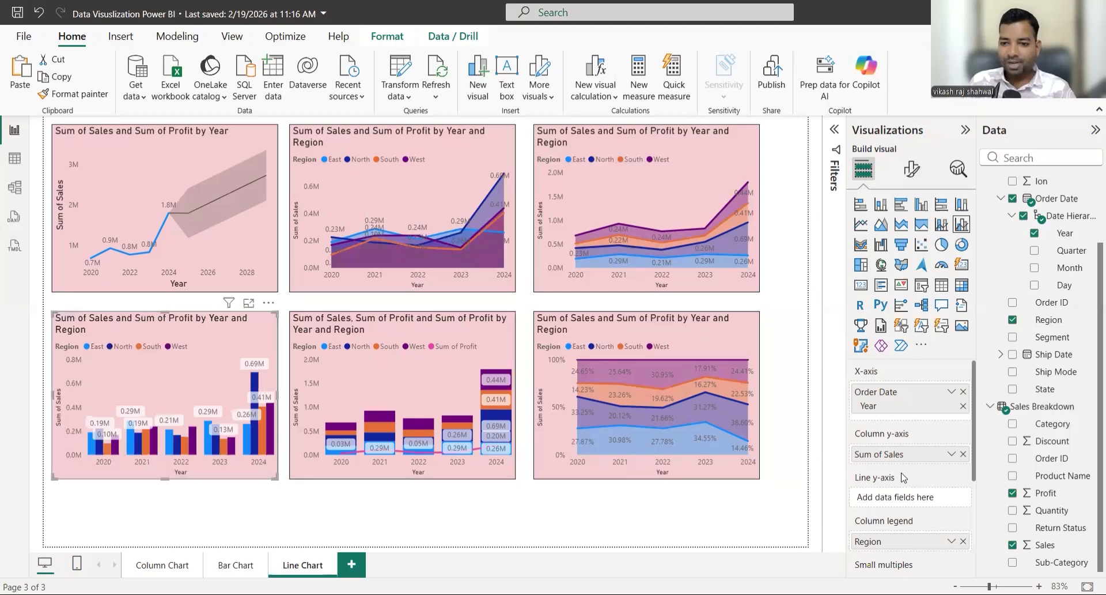
scroll(882, 422, "down", 1)
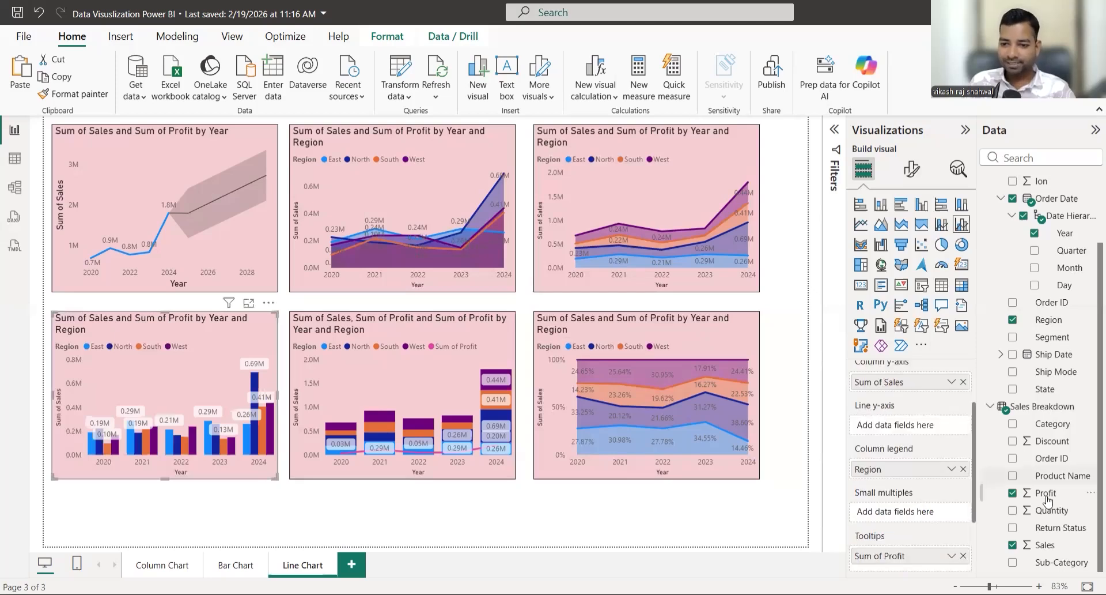
left_click_drag(1046, 499, 936, 431)
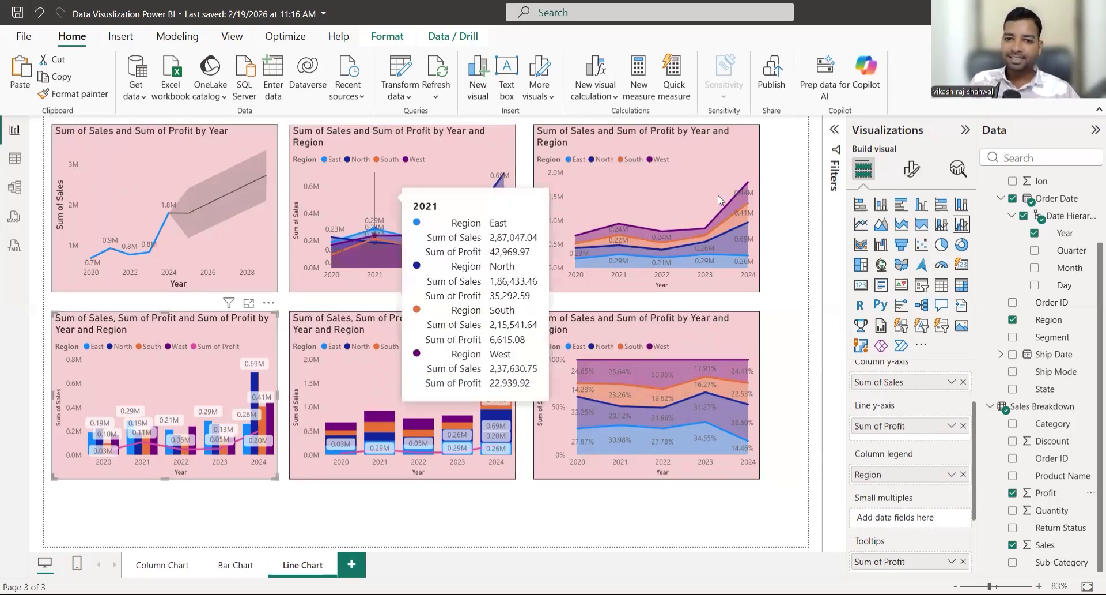
mouse_move(719, 200)
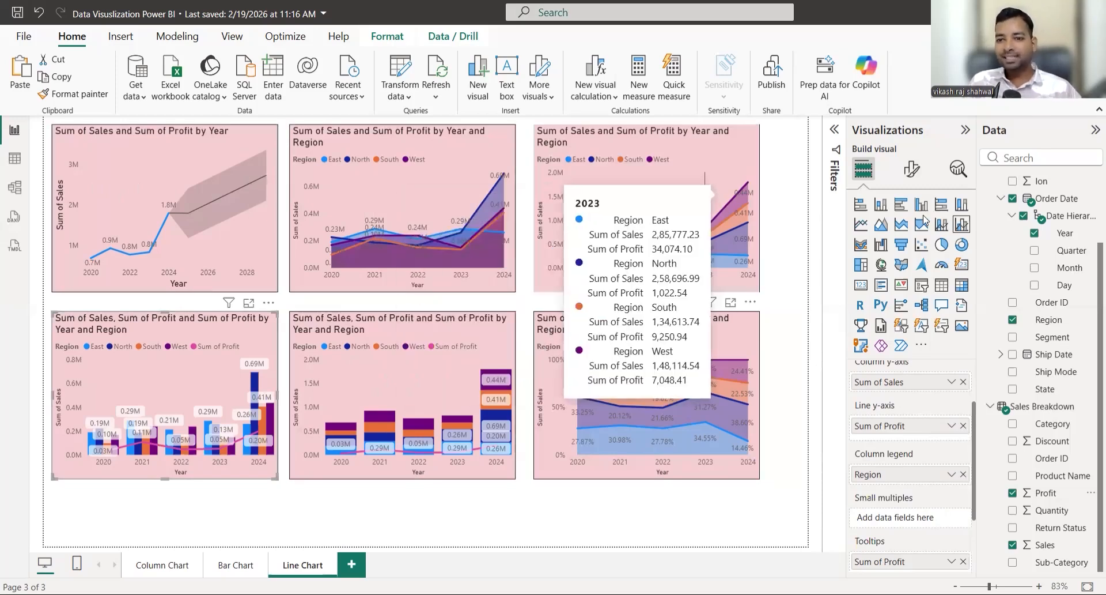